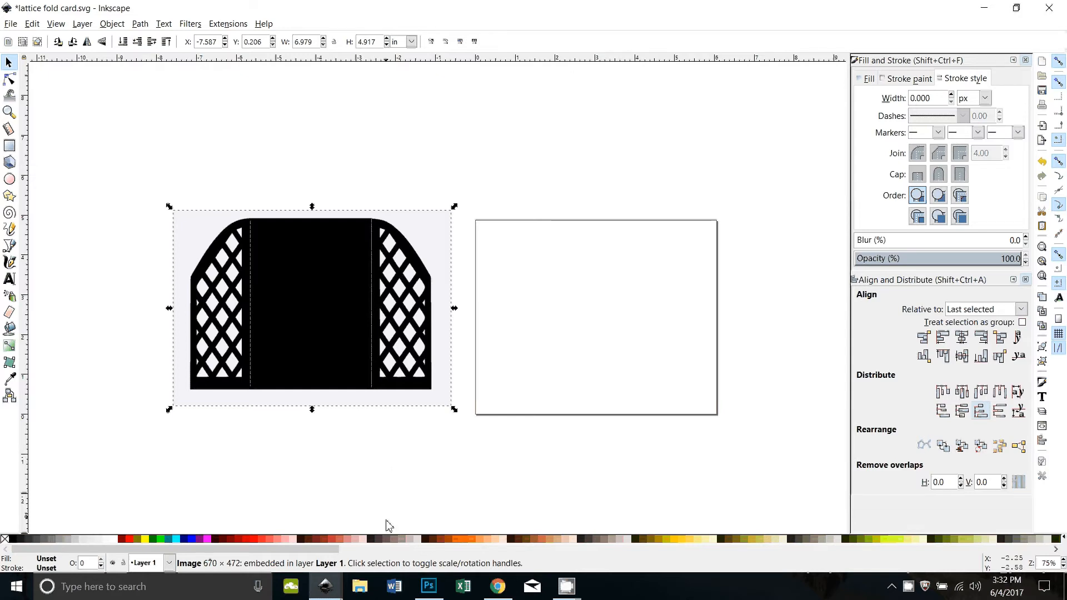
# Trace the lattice card image into a single-scan path using brightness cutoff with a threshold of 0.450
pyautogui.moveTo(340, 302); pyautogui.dragTo(346, 325)
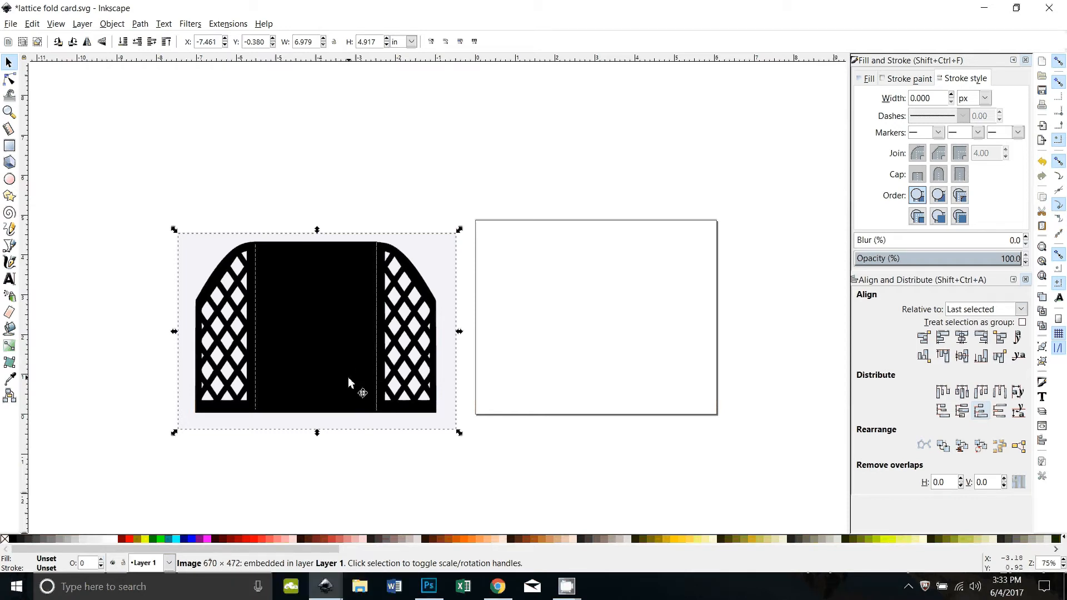
pyautogui.click(140, 23)
pyautogui.click(177, 66)
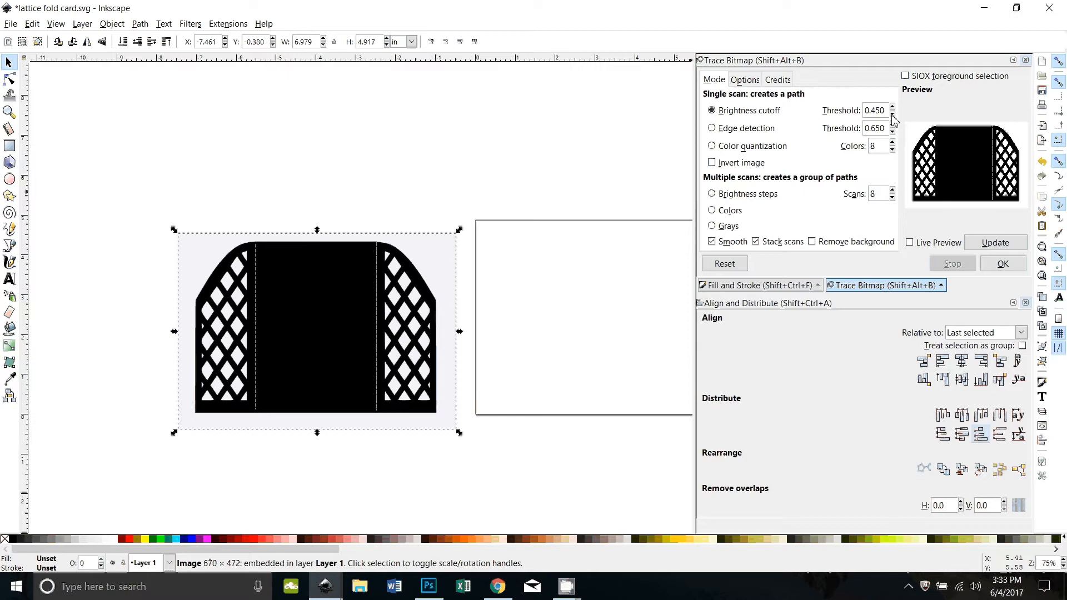
pyautogui.click(1002, 264)
# Place the traced path on the page and move the original bitmap farther left, clear of the page
pyautogui.moveTo(282, 394)
pyautogui.mouseDown()
pyautogui.moveTo(626, 345)
pyautogui.moveTo(585, 490)
pyautogui.moveTo(333, 459)
pyautogui.moveTo(481, 460)
pyautogui.mouseUp()
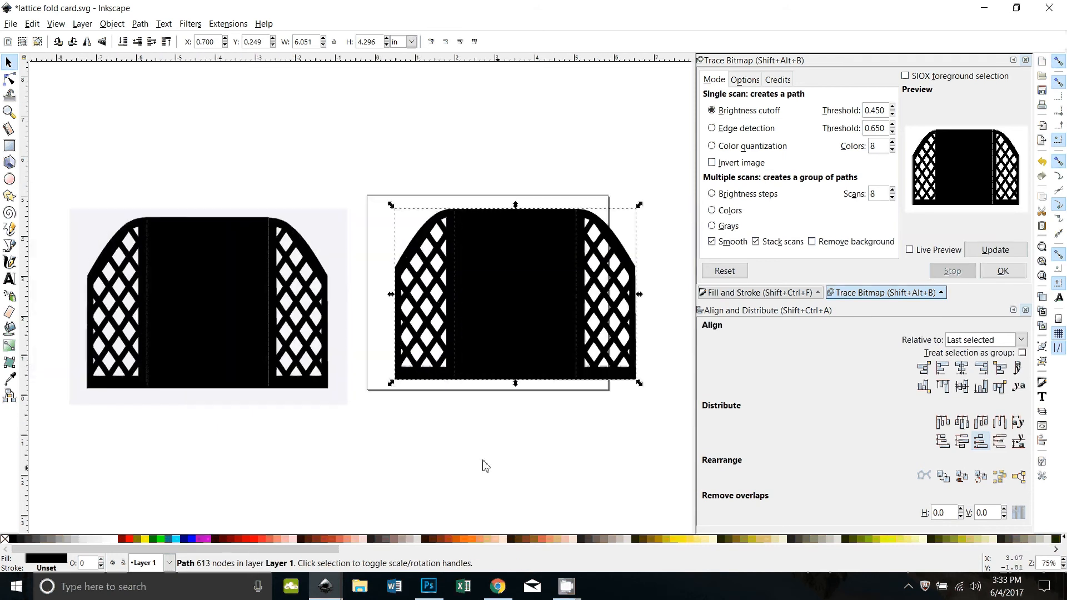
pyautogui.moveTo(548, 295)
pyautogui.mouseDown()
pyautogui.moveTo(519, 291)
pyautogui.moveTo(502, 362)
pyautogui.moveTo(498, 351)
pyautogui.mouseUp()
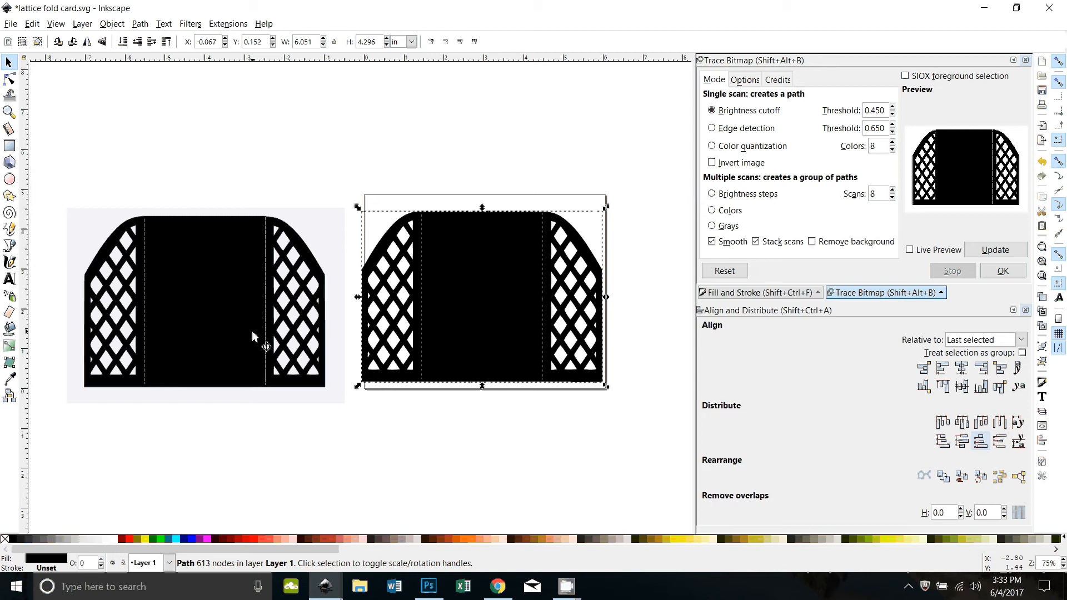
pyautogui.moveTo(251, 331)
pyautogui.mouseDown()
pyautogui.moveTo(250, 362)
pyautogui.moveTo(237, 306)
pyautogui.moveTo(222, 302)
pyautogui.moveTo(211, 317)
pyautogui.moveTo(228, 324)
pyautogui.mouseUp()
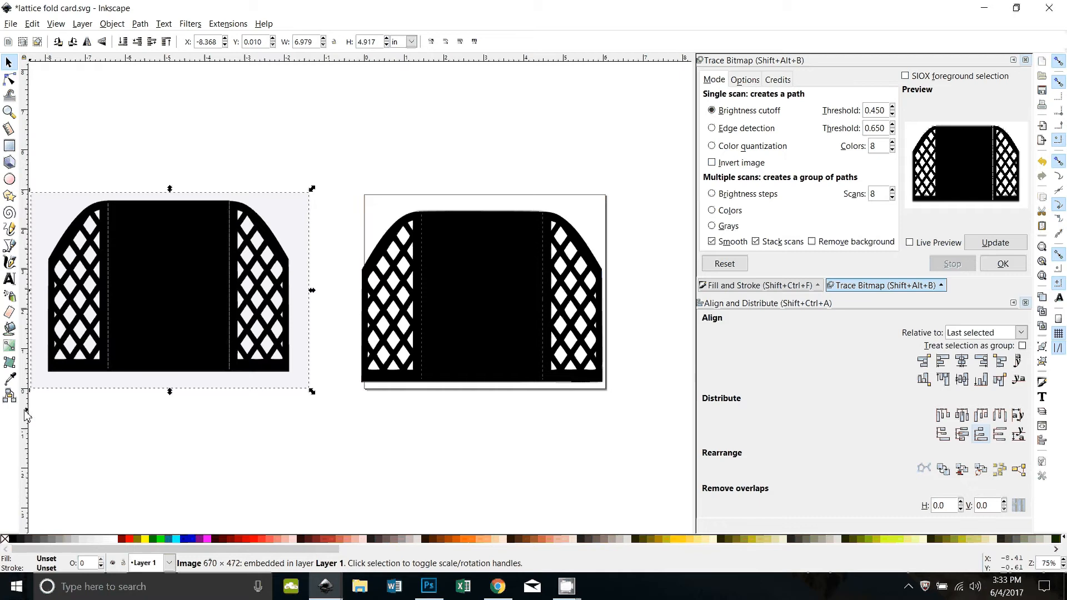
# Add two vertical guides along the left and right dashed fold lines of the traced card
pyautogui.moveTo(26, 414)
pyautogui.mouseDown()
pyautogui.moveTo(126, 423)
pyautogui.moveTo(421, 378)
pyautogui.mouseUp()
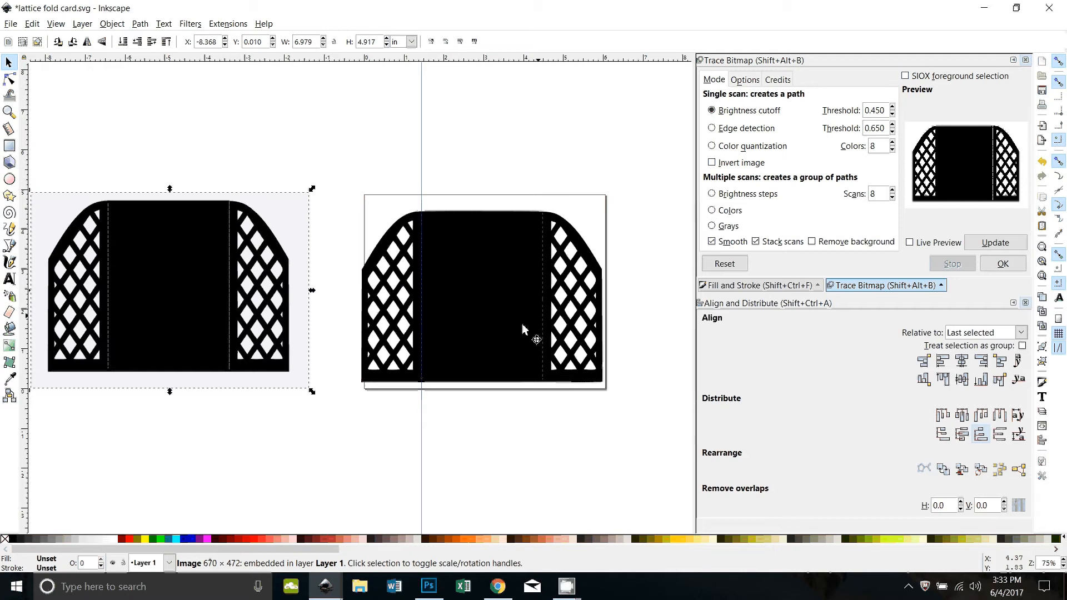
pyautogui.moveTo(25, 386); pyautogui.dragTo(543, 371)
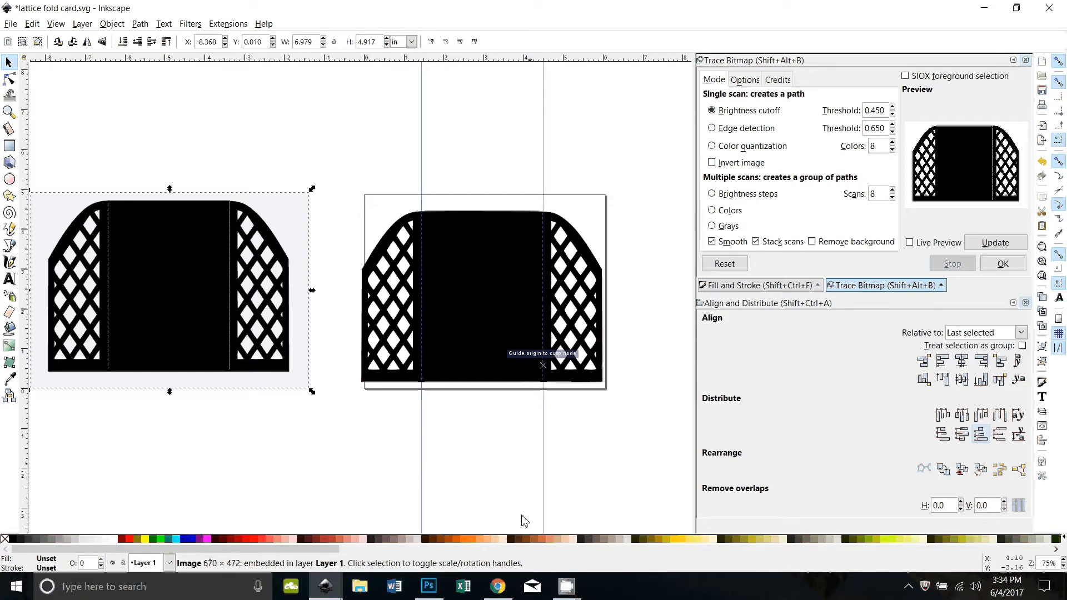
# Break the traced card path apart and union all its pieces into one solid silhouette
pyautogui.click(481, 300)
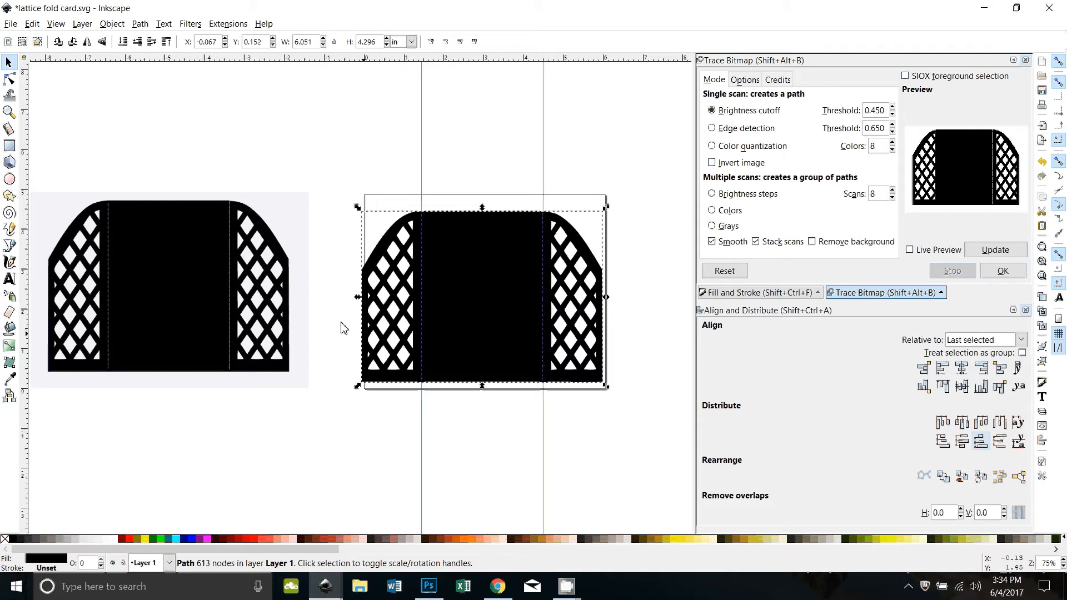
pyautogui.click(140, 24)
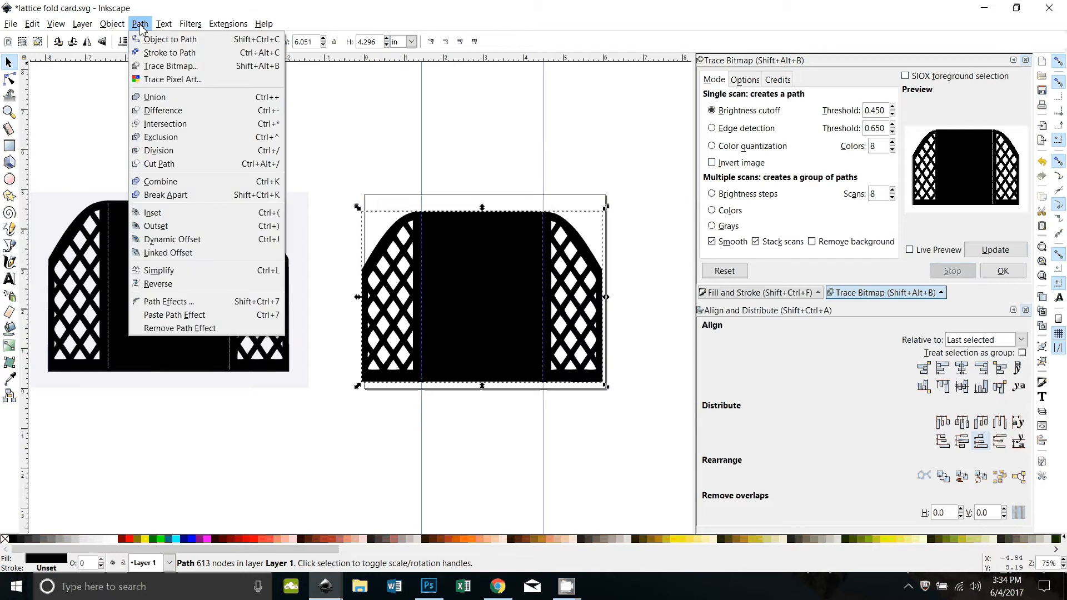
pyautogui.click(185, 195)
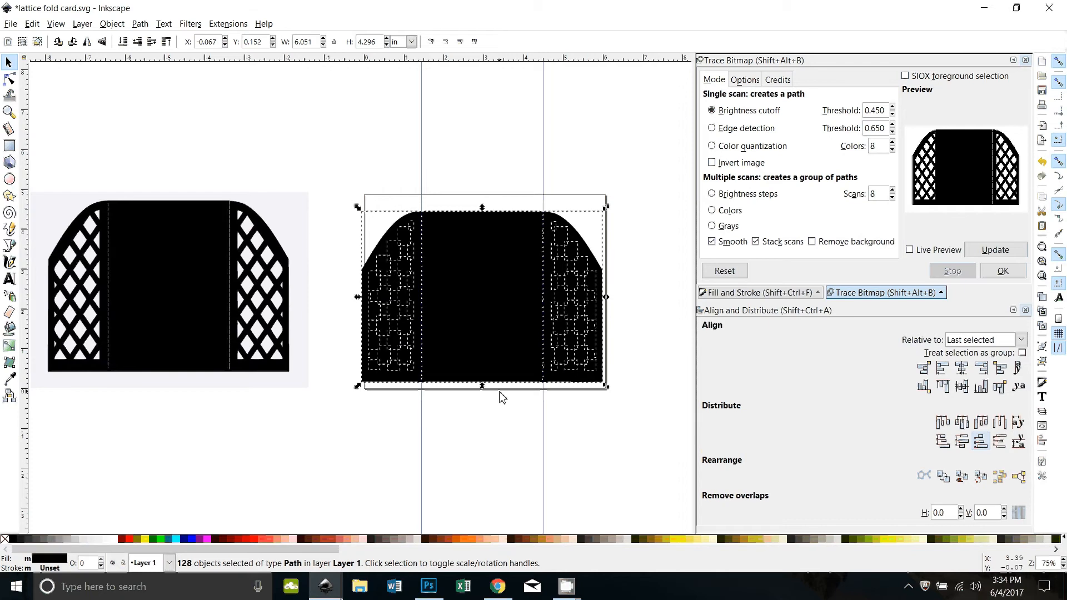
pyautogui.click(140, 25)
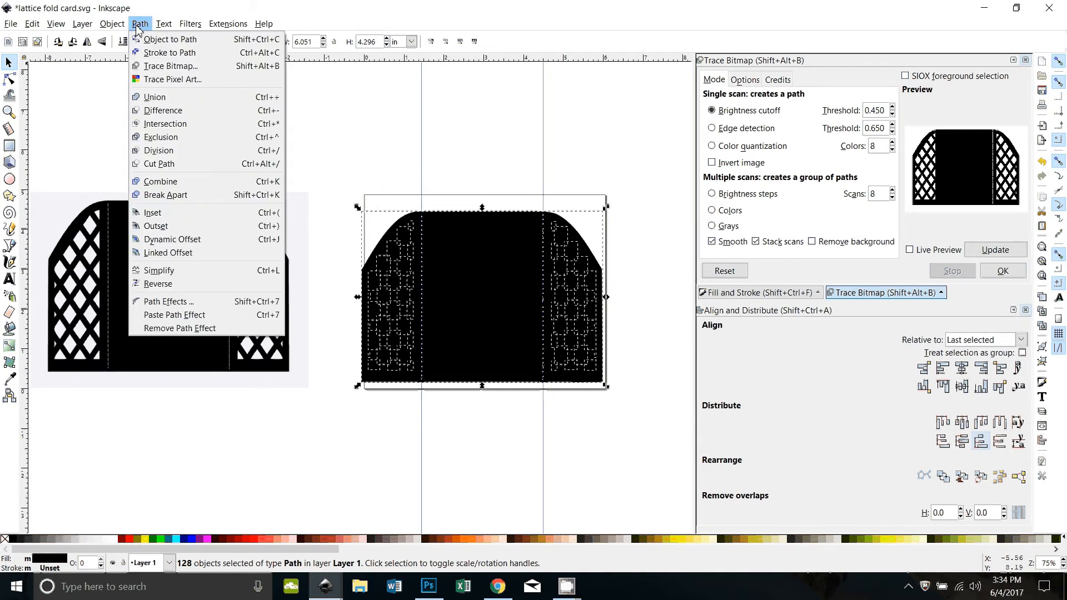
pyautogui.click(155, 98)
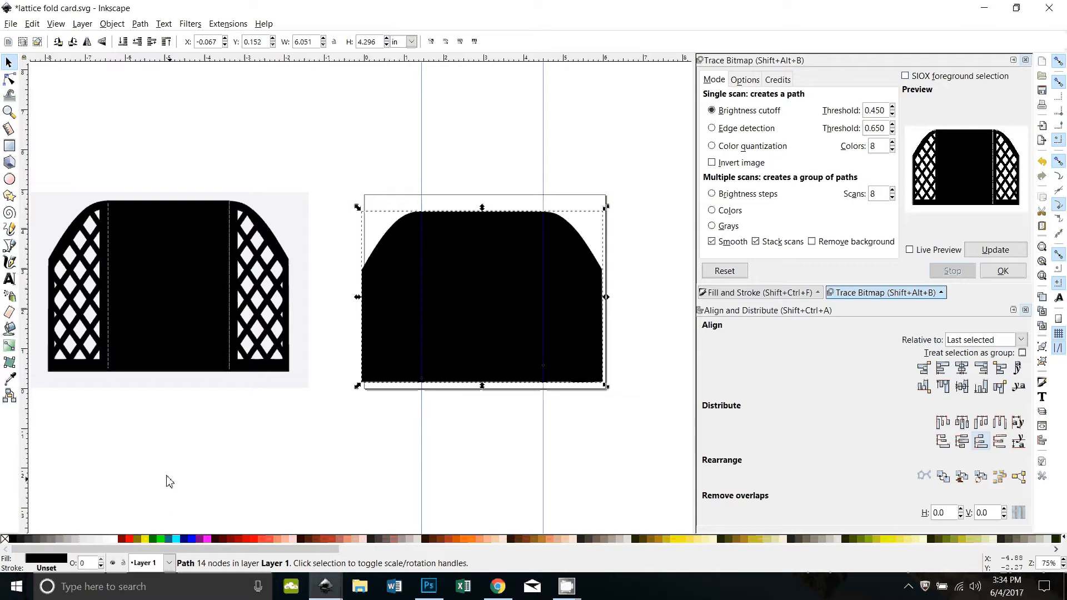
# Draw a rectangle about 3.04 by 5.9 in between the two guides, covering the card's center panel, and fill it white
pyautogui.click(9, 146)
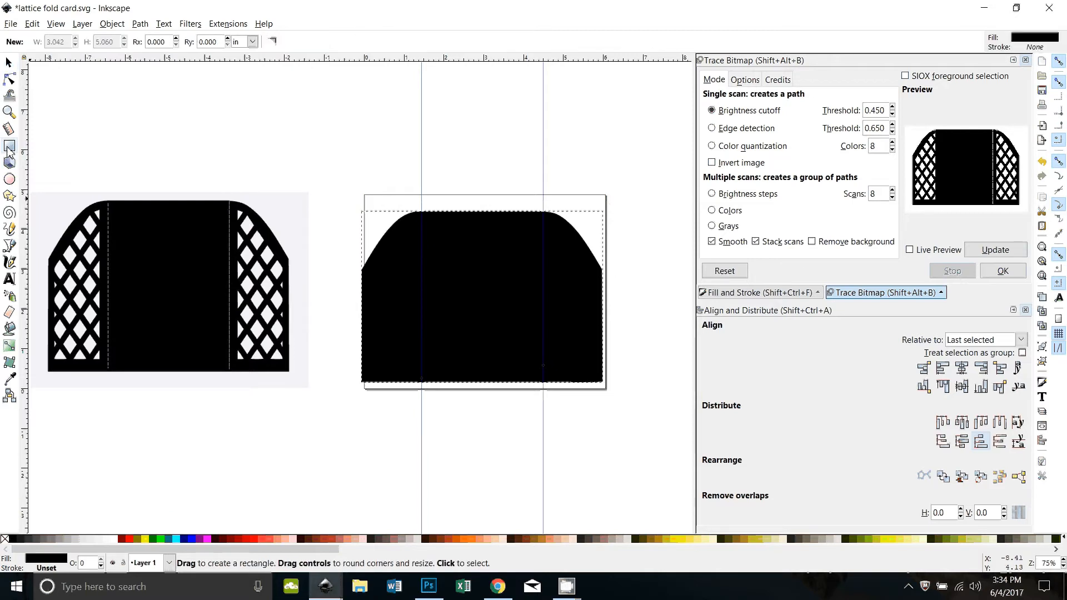
pyautogui.moveTo(429, 186)
pyautogui.mouseDown()
pyautogui.moveTo(499, 251)
pyautogui.moveTo(540, 353)
pyautogui.moveTo(547, 432)
pyautogui.moveTo(542, 417)
pyautogui.mouseUp()
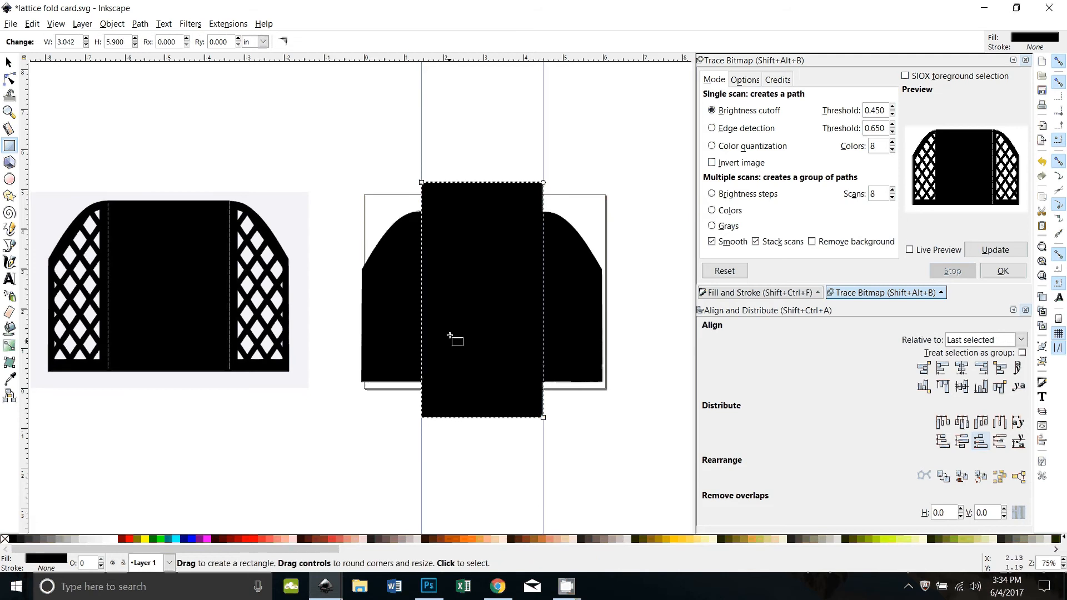
pyautogui.click(114, 539)
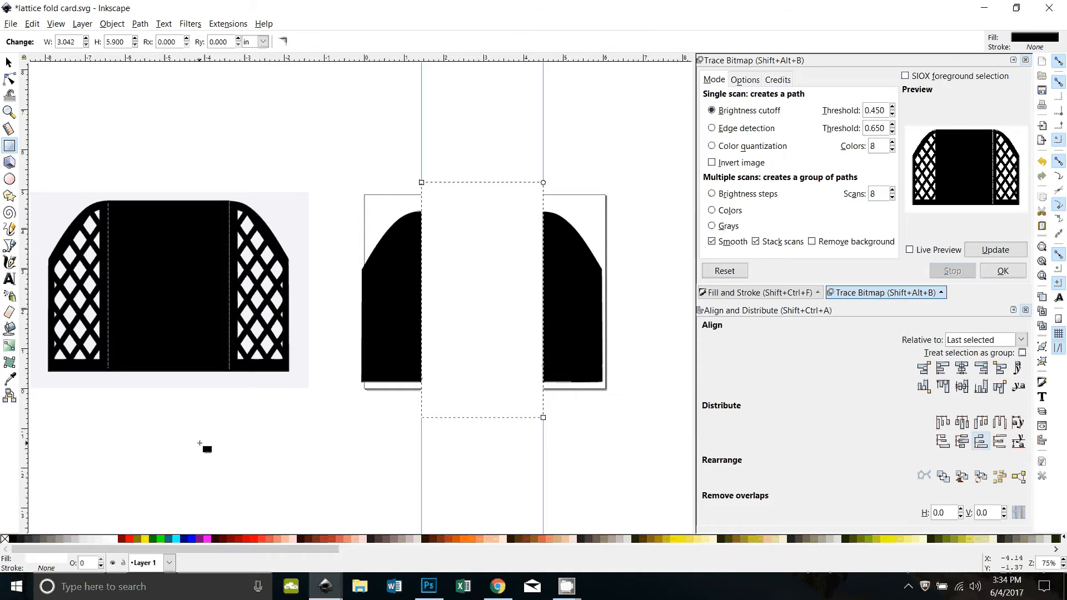
# Bucket-fill the silhouette's left door panel with white, using visible colors and a grow/shrink value of -15 px
pyautogui.press('+')
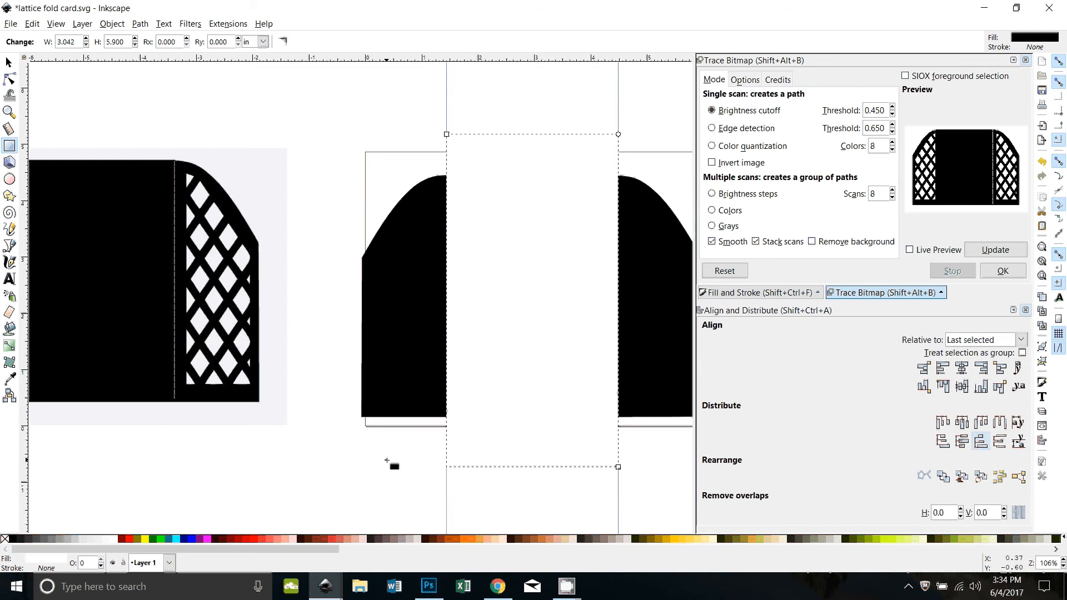
pyautogui.press('+')
pyautogui.press('+')
pyautogui.moveTo(324, 417); pyautogui.dragTo(260, 370)
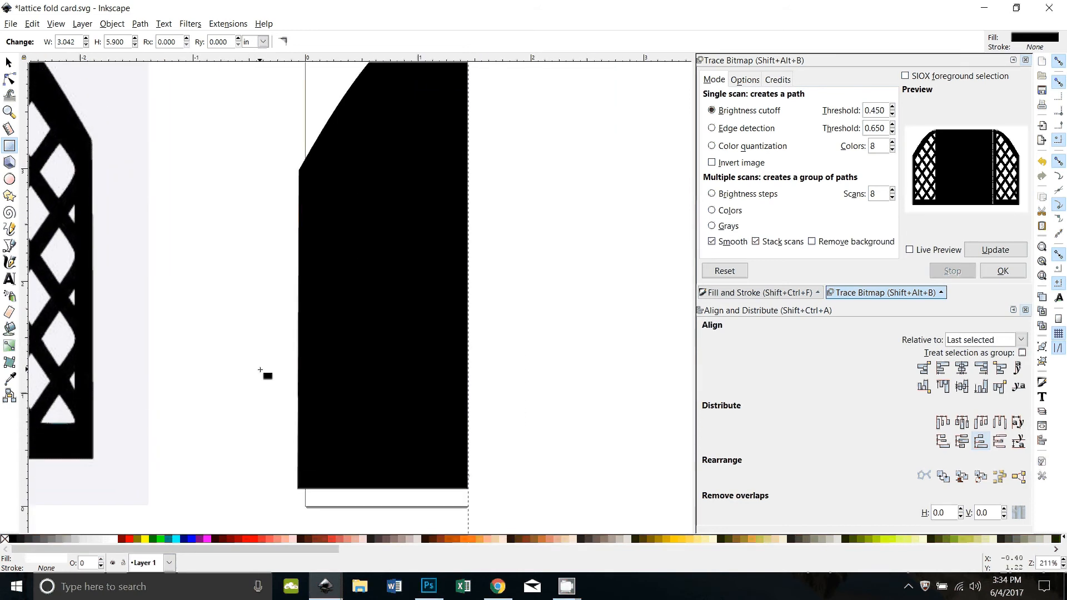
pyautogui.press('-')
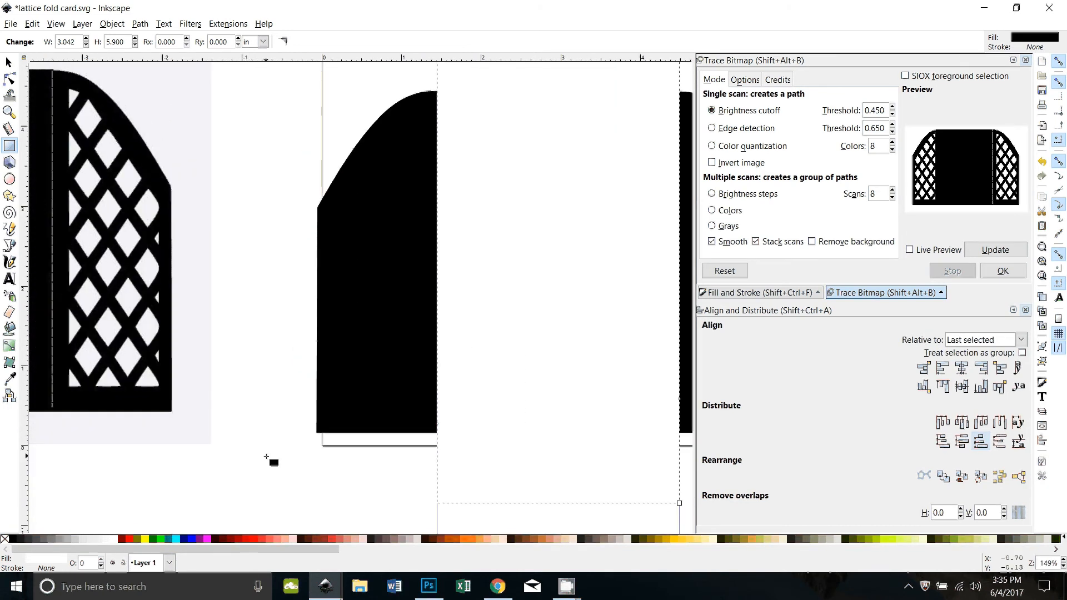
pyautogui.press('s')
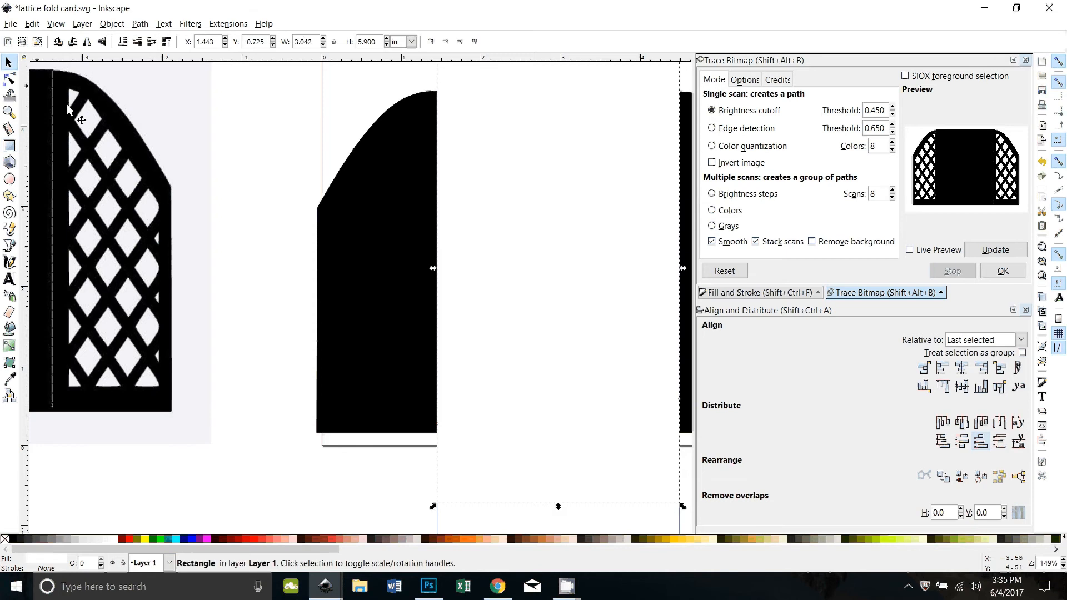
pyautogui.click(274, 231)
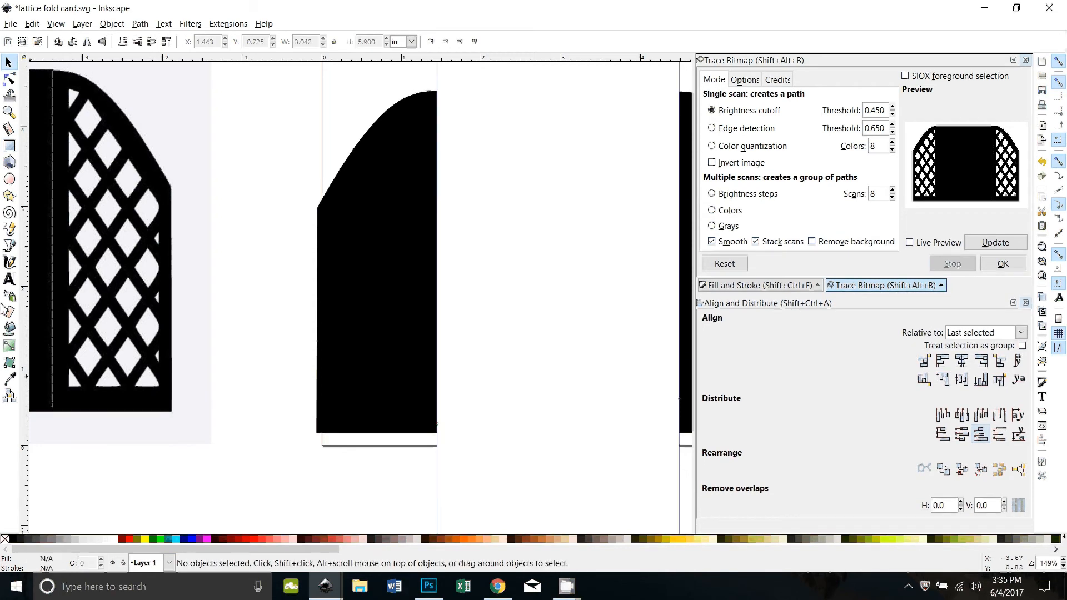
pyautogui.click(10, 329)
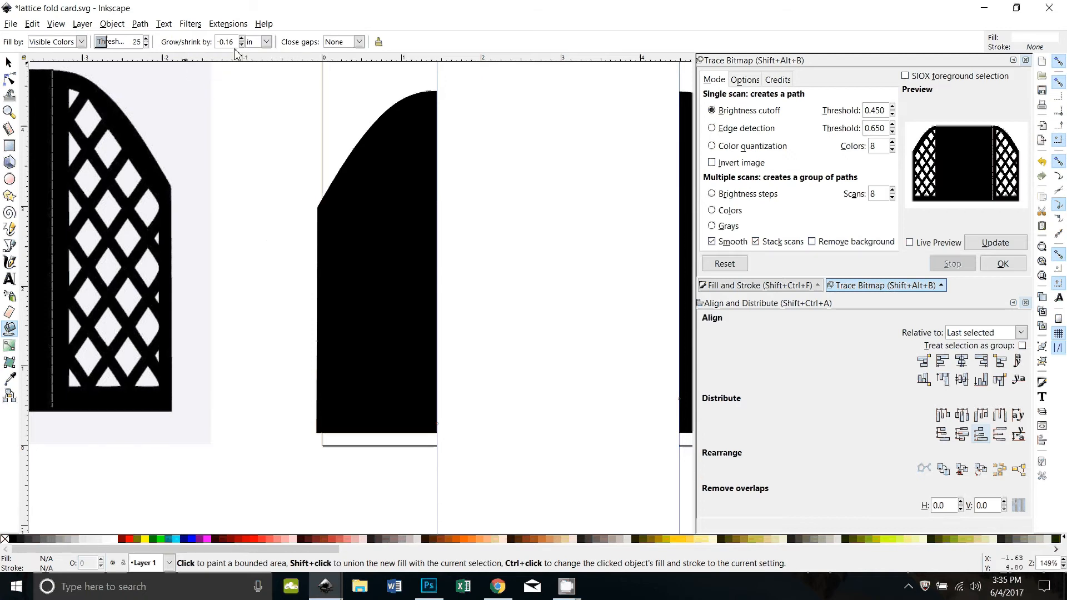
pyautogui.click(268, 43)
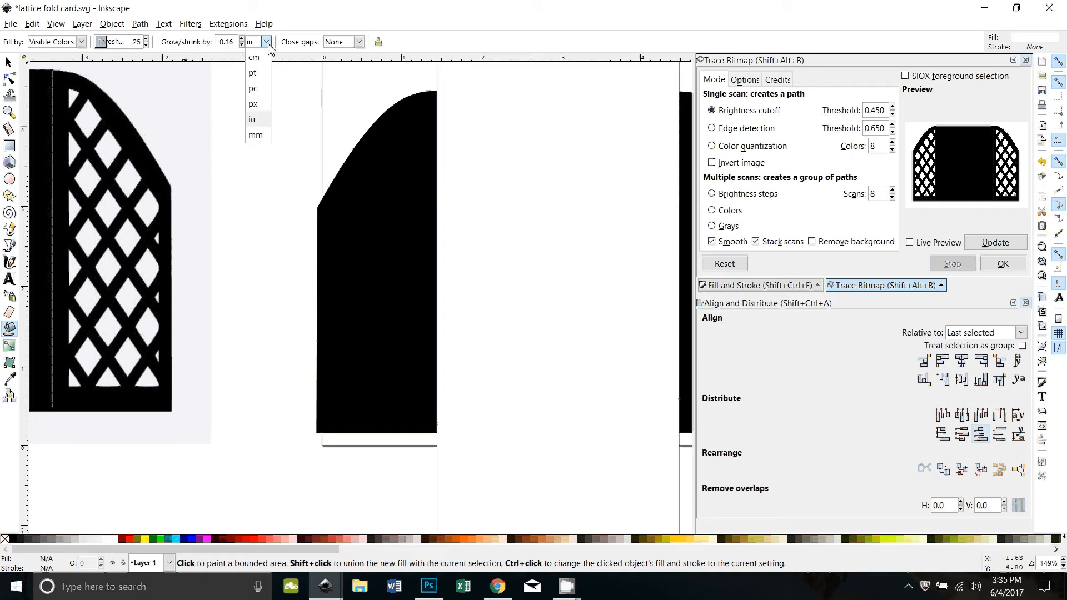
pyautogui.click(264, 109)
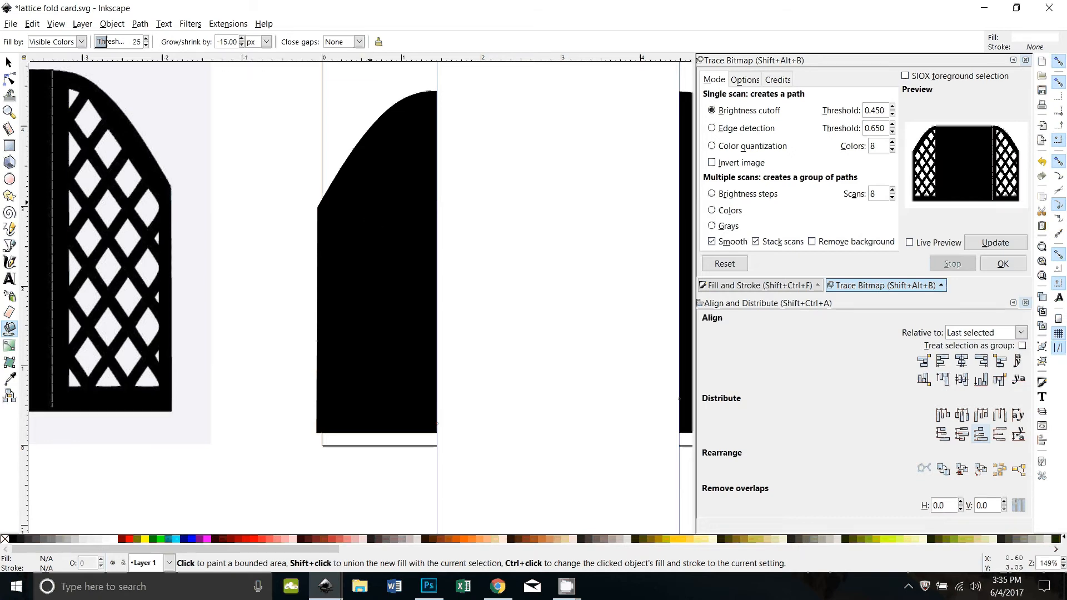
pyautogui.click(370, 204)
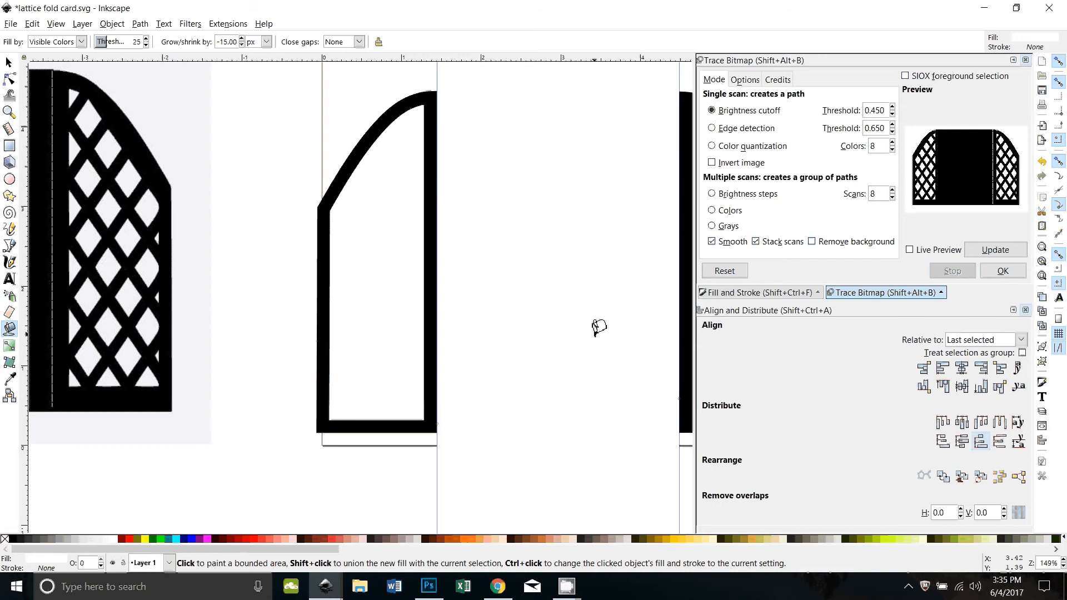
# Draw a straight diagonal line along a downward-sloping lattice strip on the original image's right door panel
pyautogui.moveTo(594, 335); pyautogui.dragTo(386, 331)
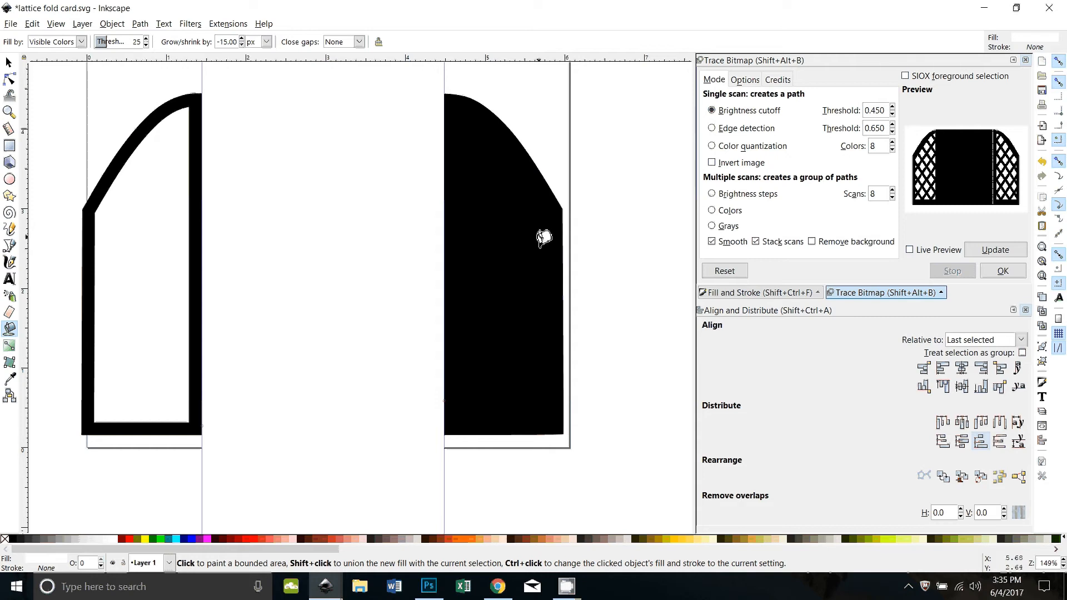
pyautogui.click(9, 62)
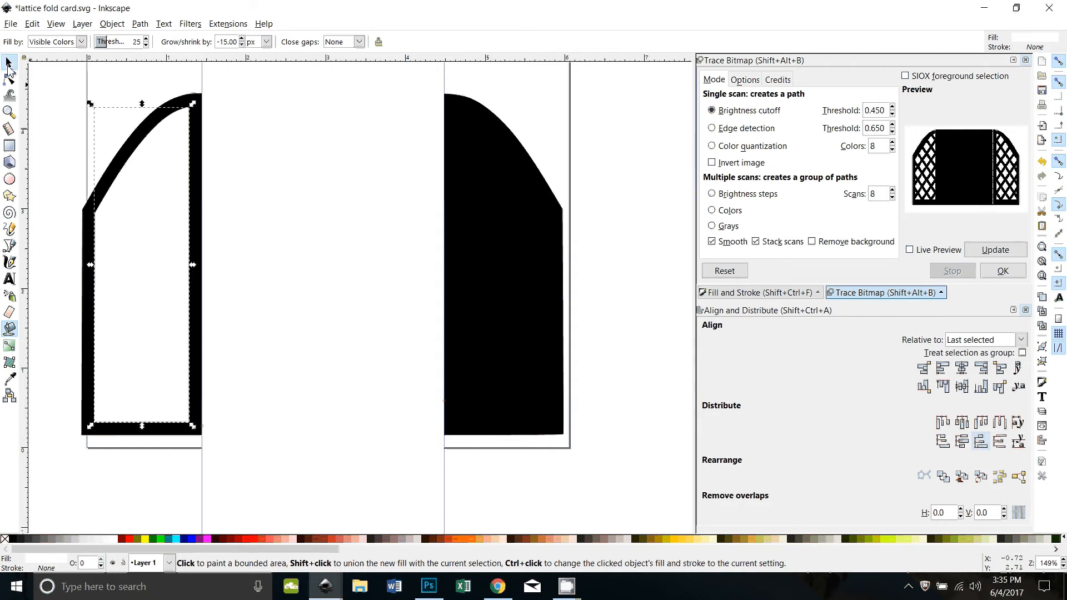
pyautogui.moveTo(148, 268); pyautogui.dragTo(419, 268)
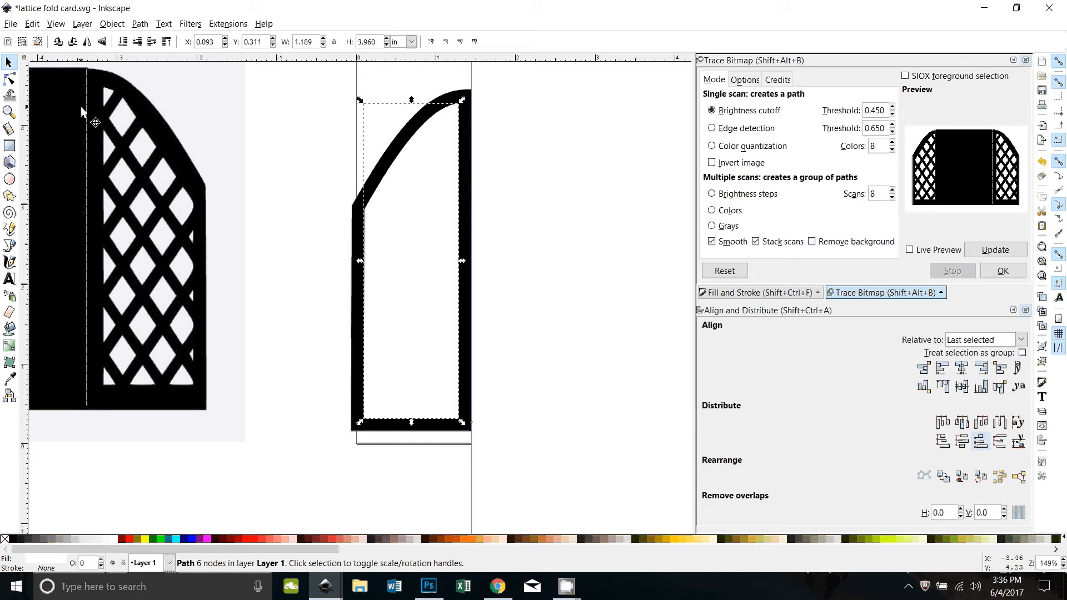
pyautogui.click(9, 245)
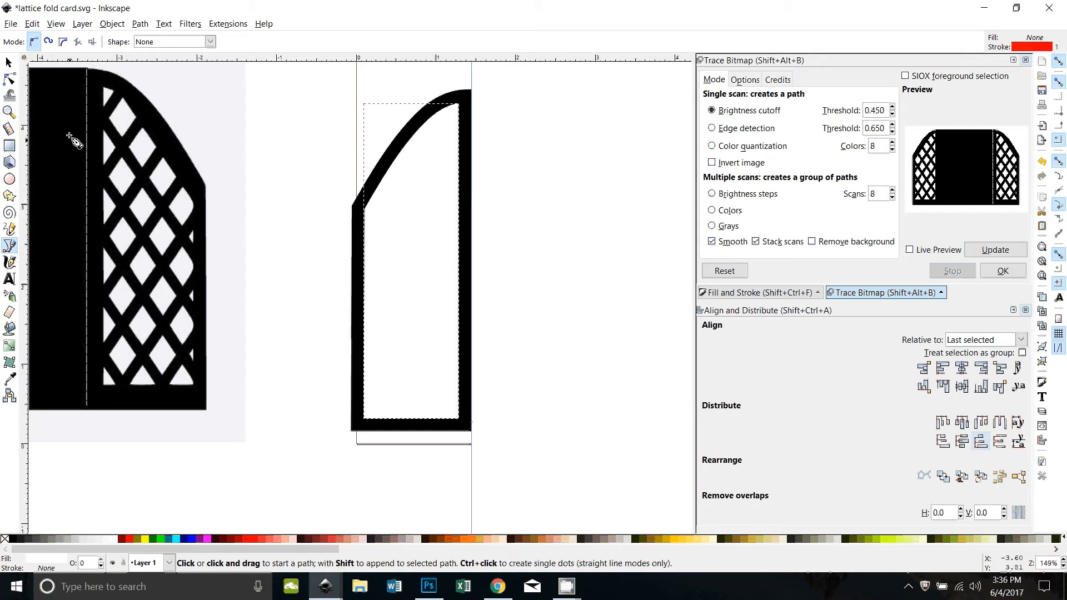
pyautogui.click(93, 110)
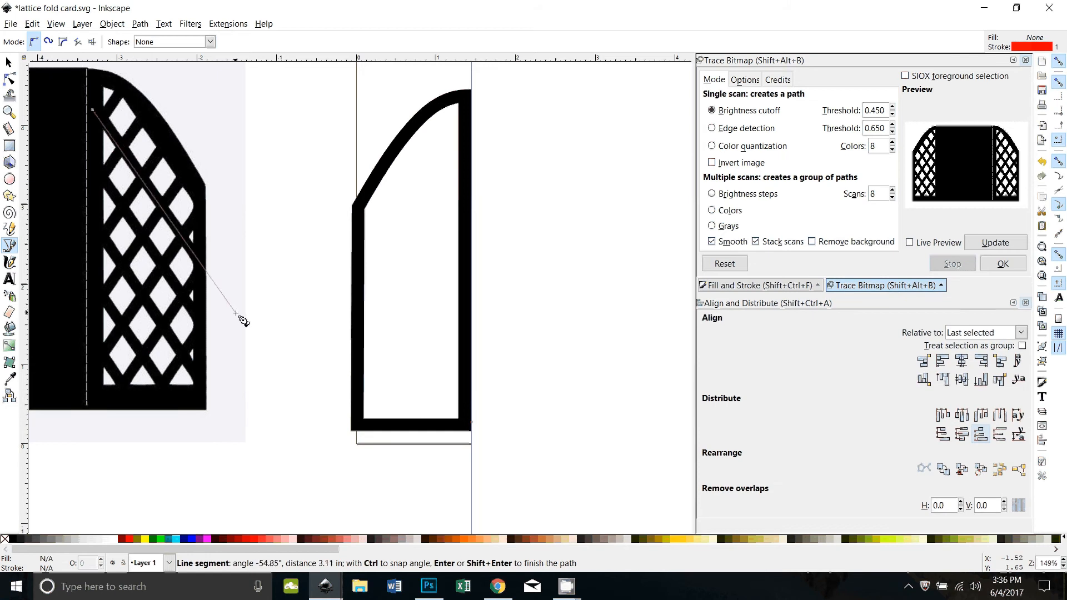
pyautogui.click(262, 351)
pyautogui.press('Return')
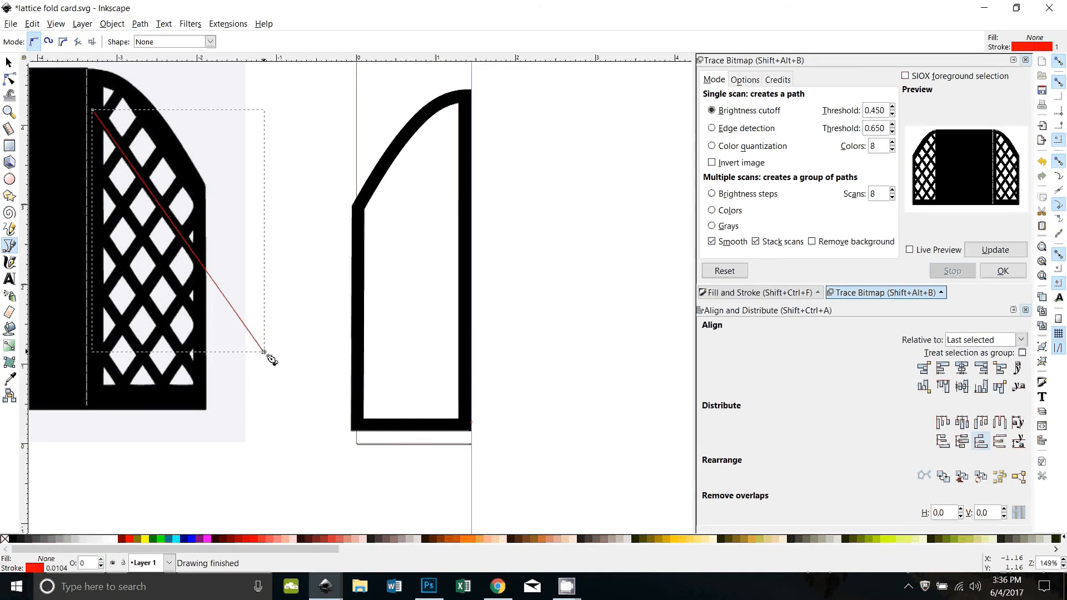
# Raise the diagonal line's upper end node slightly to about Y 4.26 in to match the lattice strip's slope
pyautogui.click(10, 79)
pyautogui.moveTo(95, 112); pyautogui.dragTo(95, 108)
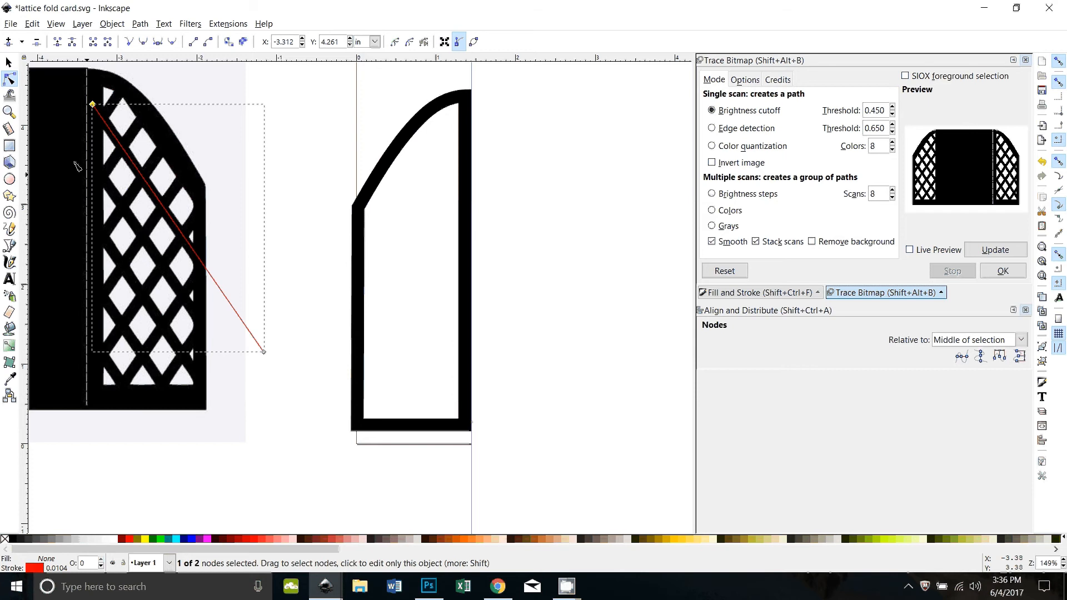
pyautogui.click(9, 63)
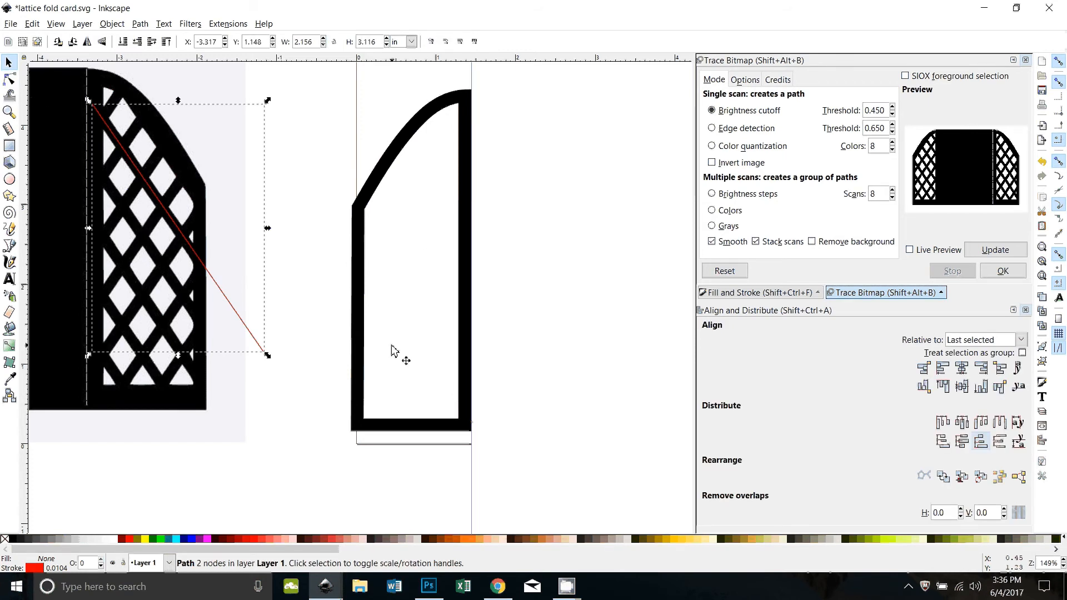
# Set the red diagonal line's stroke width to 10 px
pyautogui.hotkey('ctrl', 'shift', 'f')
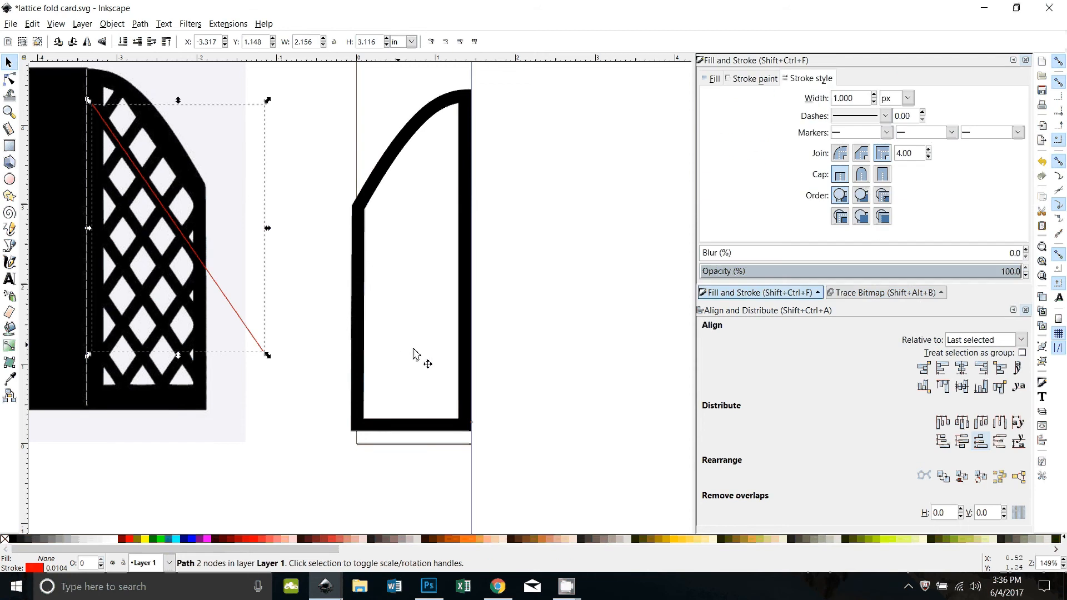
pyautogui.press('Escape')
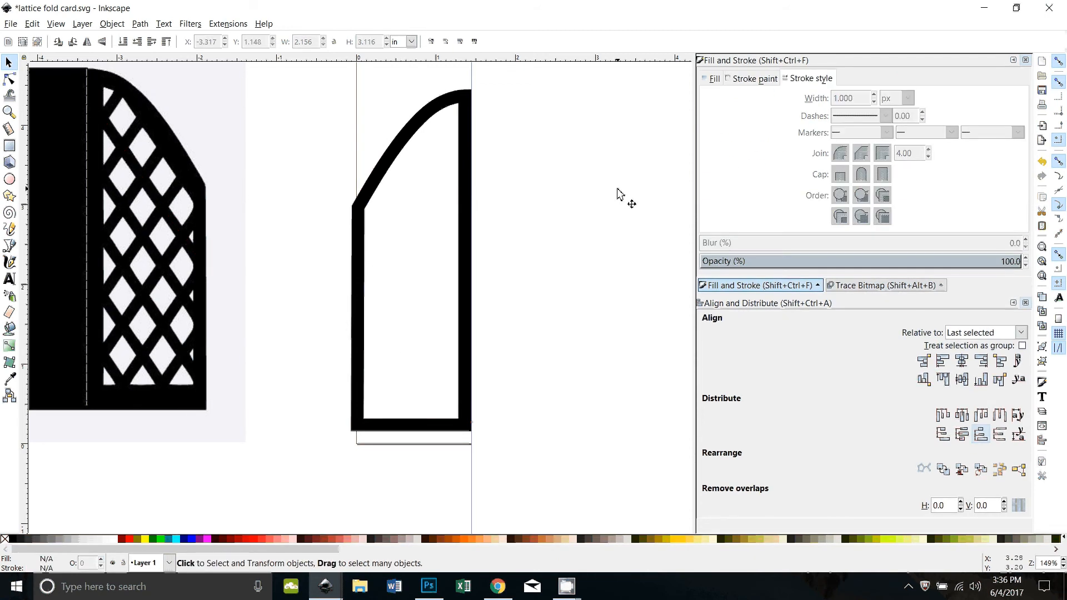
pyautogui.hotkey('ctrl', 'z')
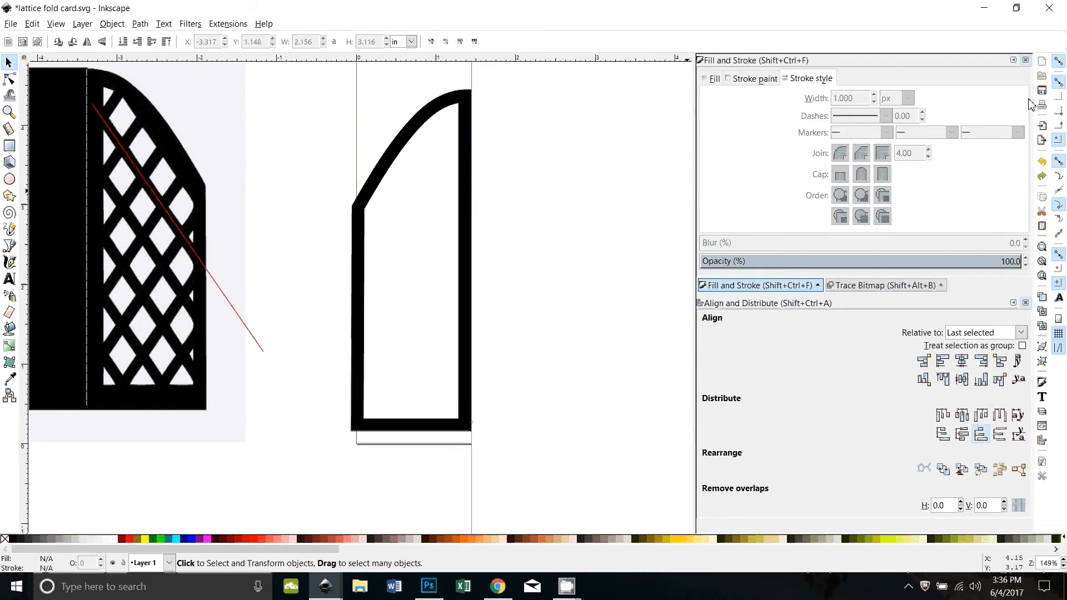
pyautogui.click(714, 78)
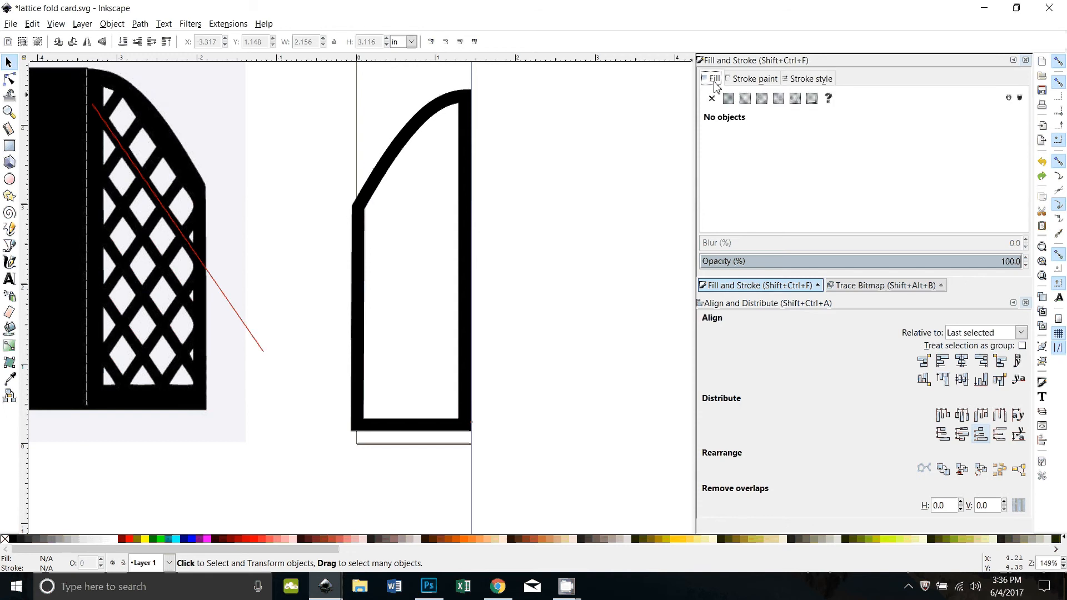
pyautogui.click(801, 82)
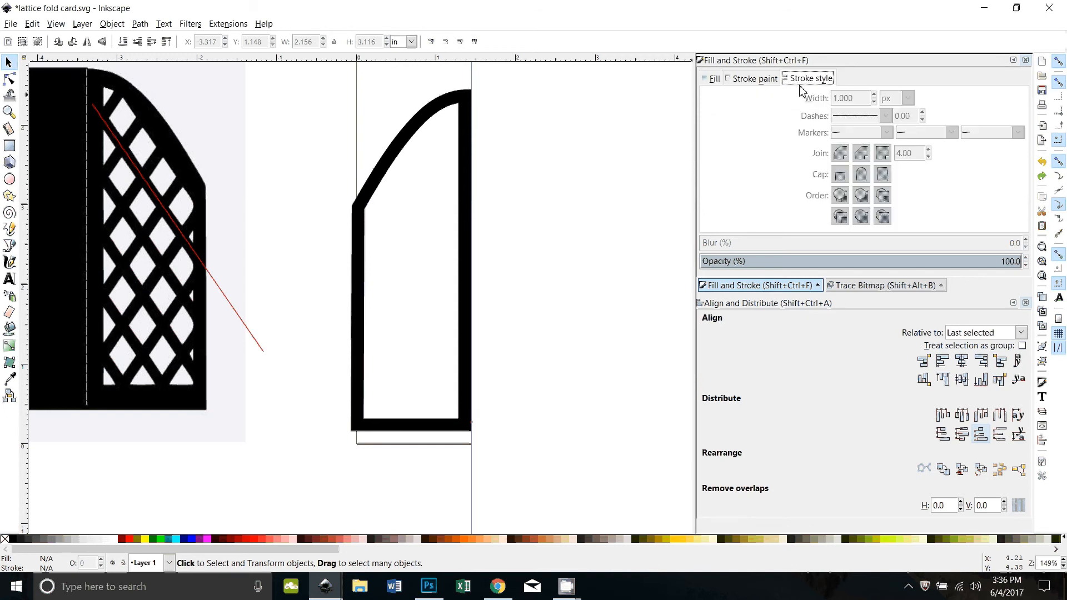
pyautogui.click(221, 288)
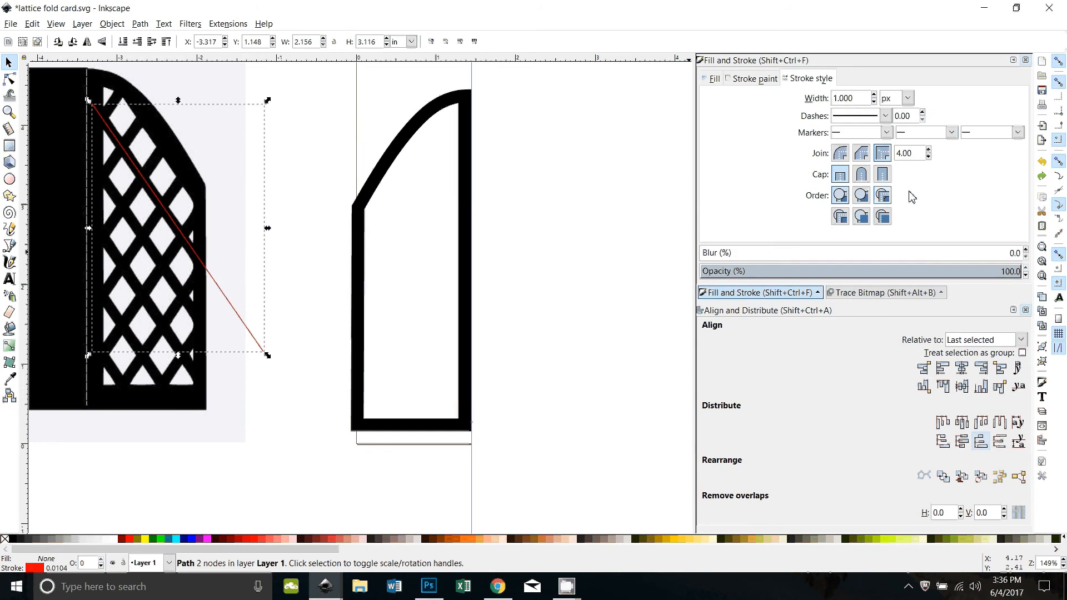
pyautogui.moveTo(858, 98); pyautogui.dragTo(814, 100)
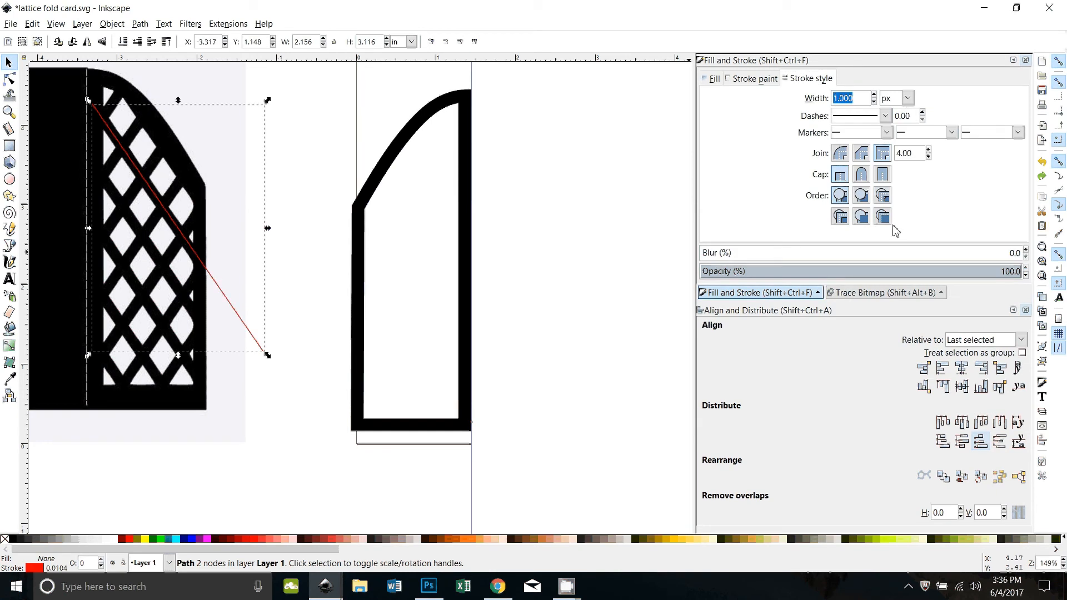
pyautogui.write('10')
pyautogui.press('Return')
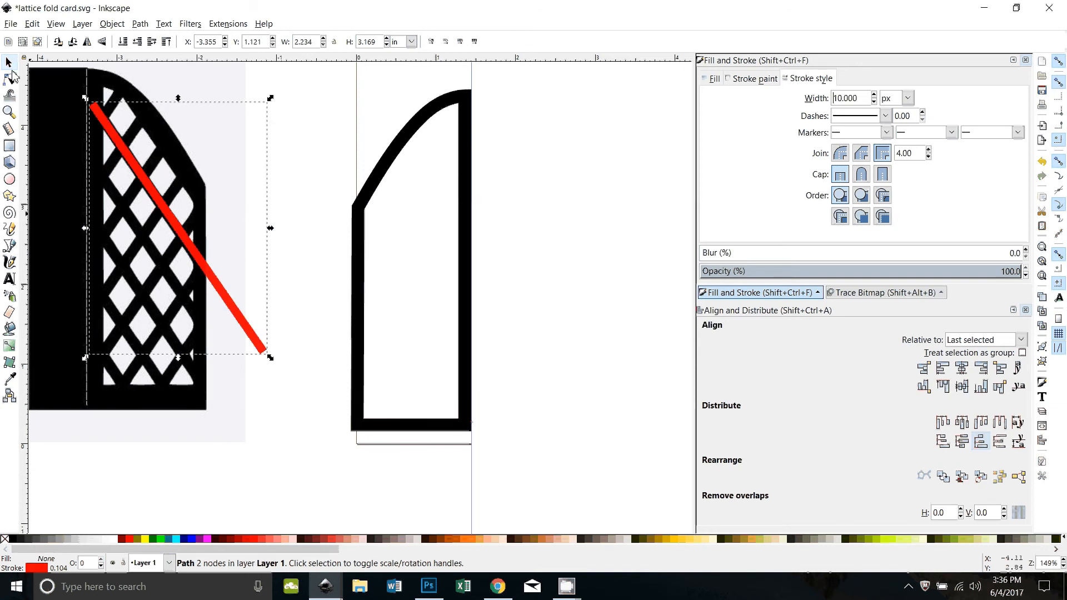
# Move the thick red line onto the rebuilt door frame so it crosses the frame's upper part, at about X -0.008, Y 2.558 in
pyautogui.moveTo(198, 263); pyautogui.dragTo(484, 162)
pyautogui.scroll(2, 590, 365)
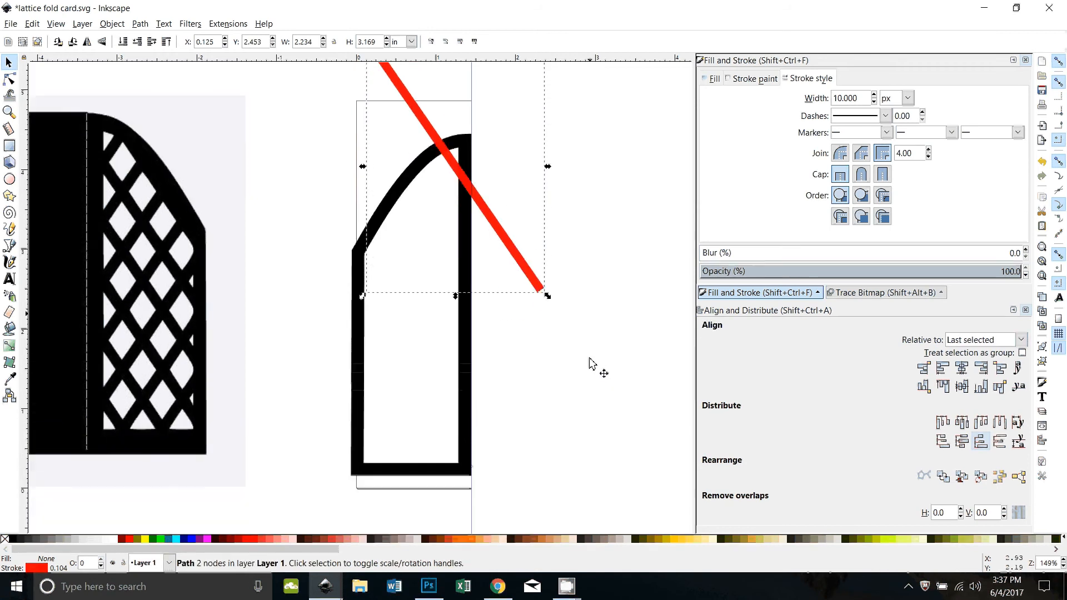
pyautogui.moveTo(491, 219); pyautogui.dragTo(481, 211)
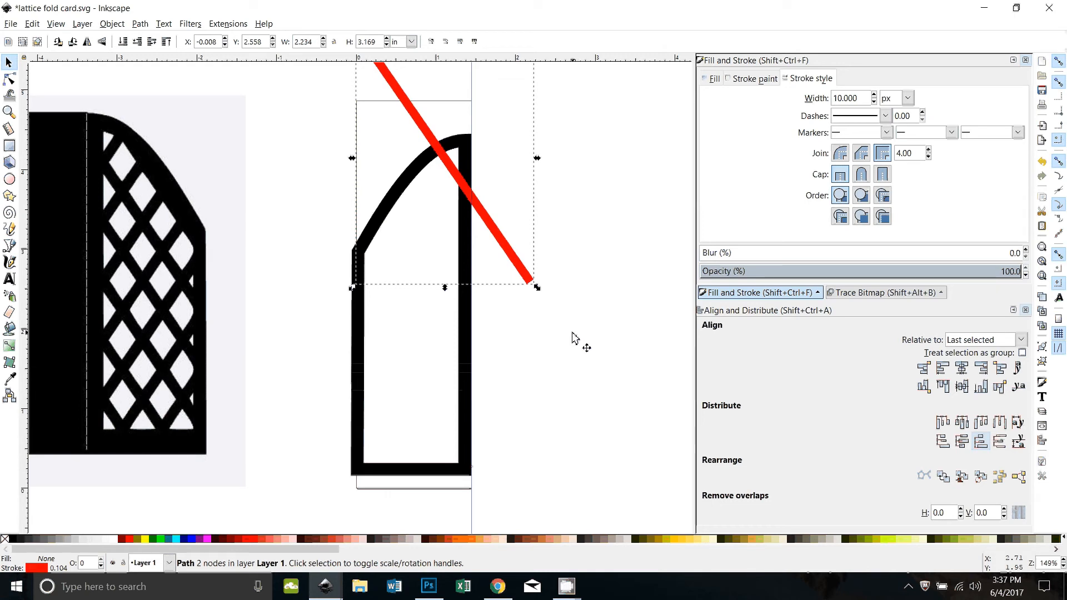
# Duplicate the red diagonal line twelve times, offsetting each copy about 0.417 in straight down, until the stripes cover the whole door frame
pyautogui.press('shift')
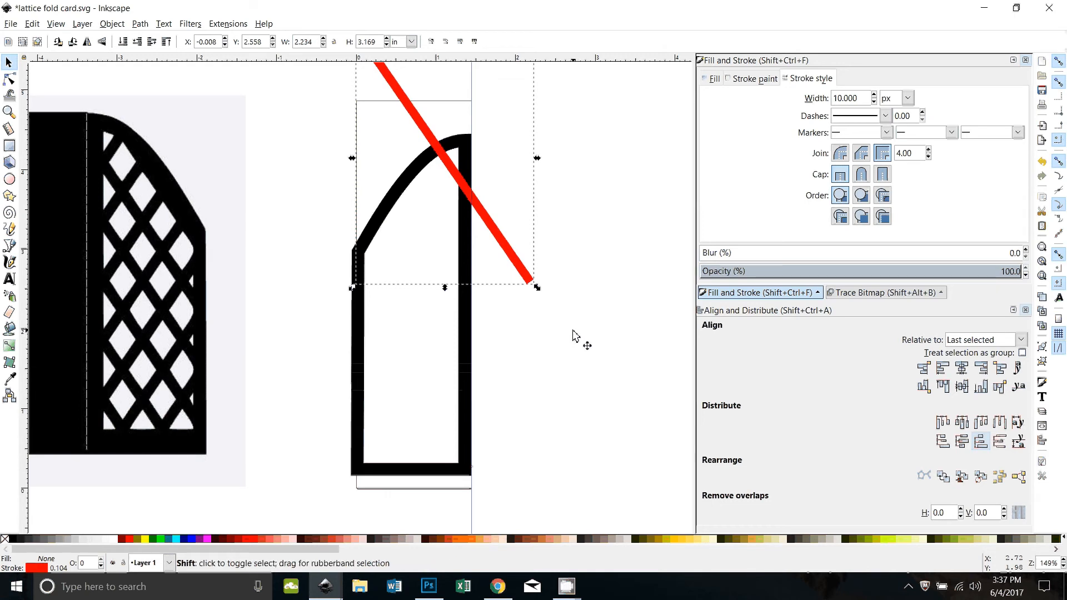
pyautogui.hotkey('ctrl', 'd')
pyautogui.hotkey('shift', 'Down')
pyautogui.hotkey('shift', 'Down')
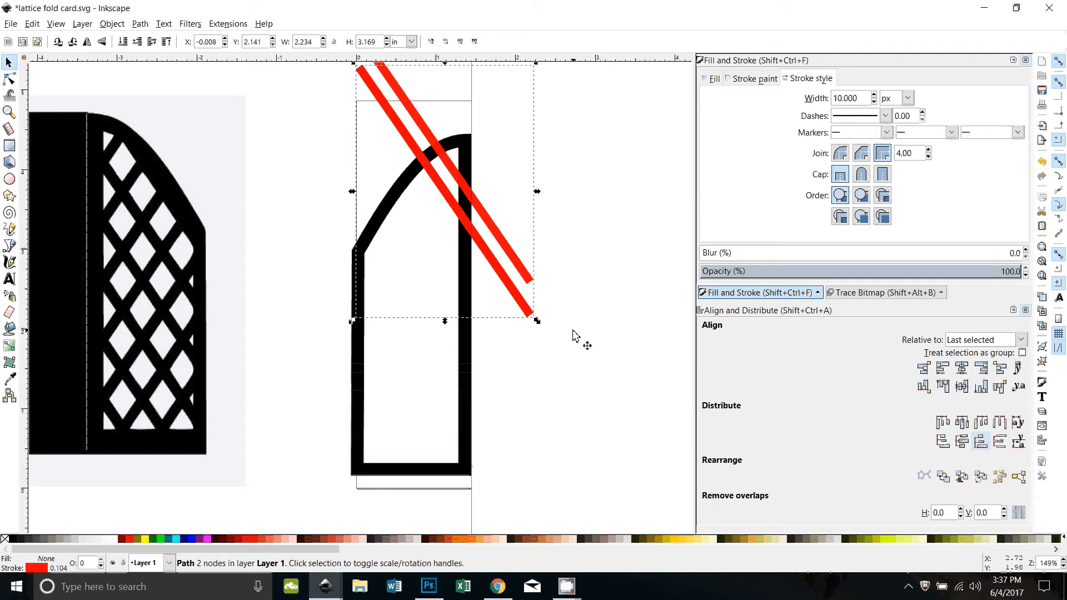
pyautogui.press('shift')
pyautogui.hotkey('ctrl', 'd')
pyautogui.hotkey('shift', 'Down')
pyautogui.hotkey('shift', 'Down')
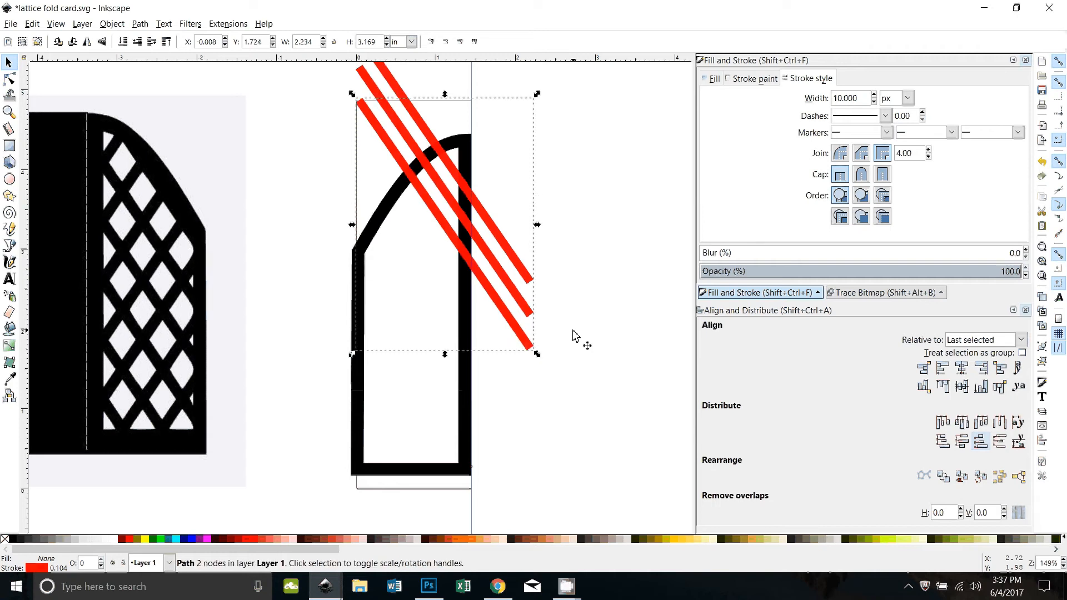
pyautogui.hotkey('ctrl', 'd')
pyautogui.hotkey('shift', 'Down')
pyautogui.hotkey('shift', 'Down')
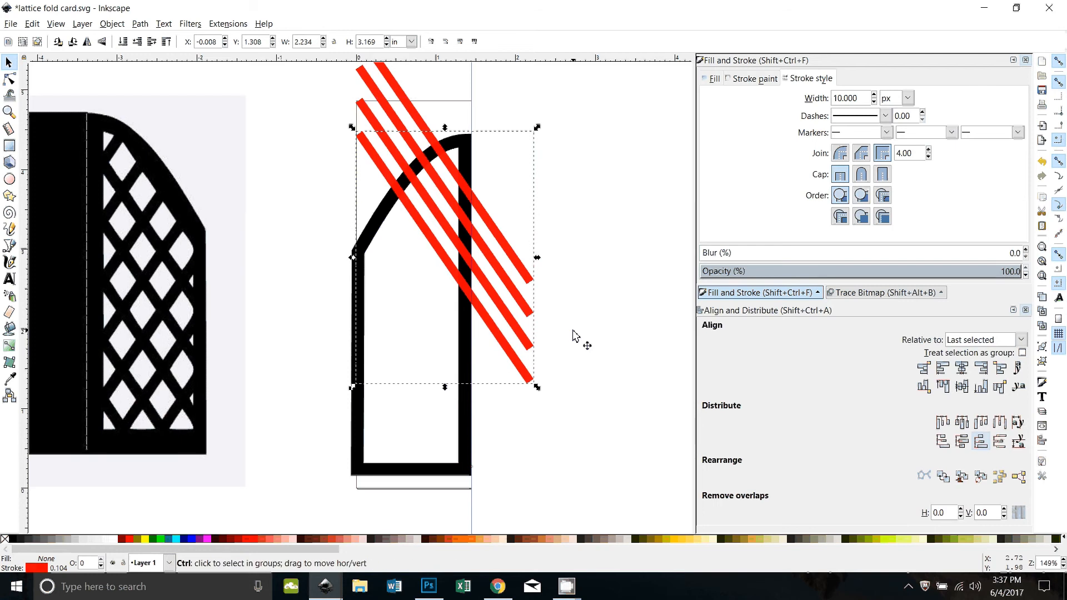
pyautogui.hotkey('ctrl', 'd')
pyautogui.hotkey('shift', 'Down')
pyautogui.hotkey('shift', 'Down')
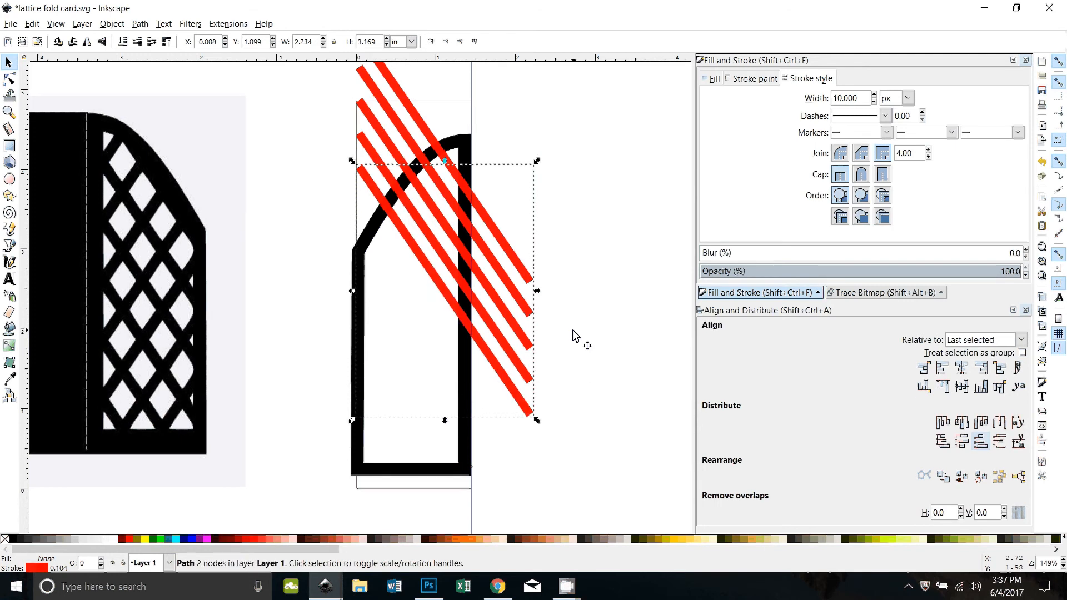
pyautogui.hotkey('ctrl', 'd')
pyautogui.hotkey('shift', 'Down')
pyautogui.hotkey('shift', 'Down')
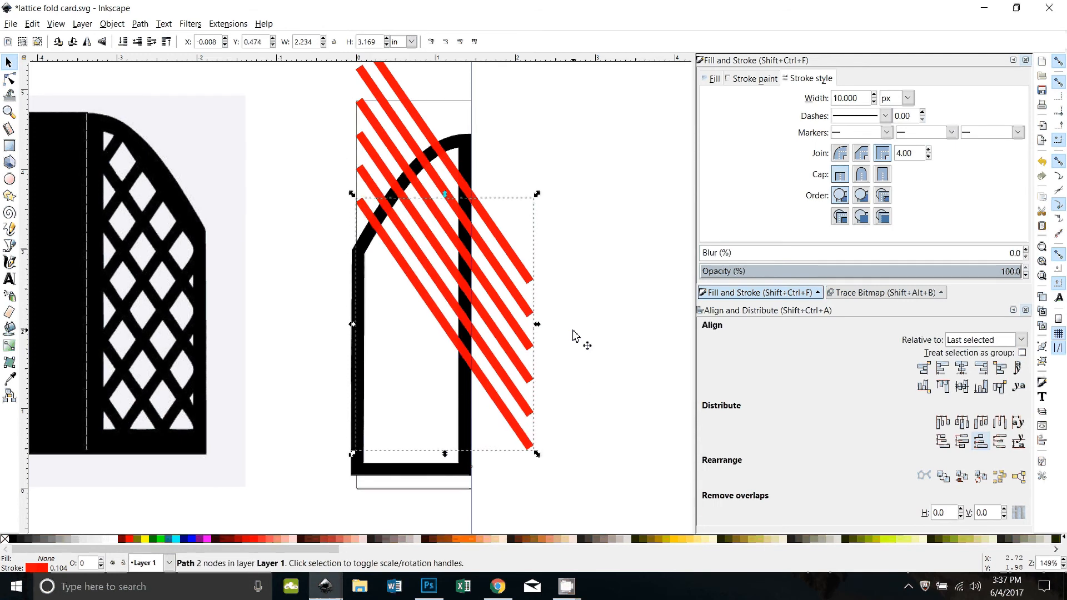
pyautogui.hotkey('ctrl', 'd')
pyautogui.hotkey('shift', 'Down')
pyautogui.hotkey('shift', 'Down')
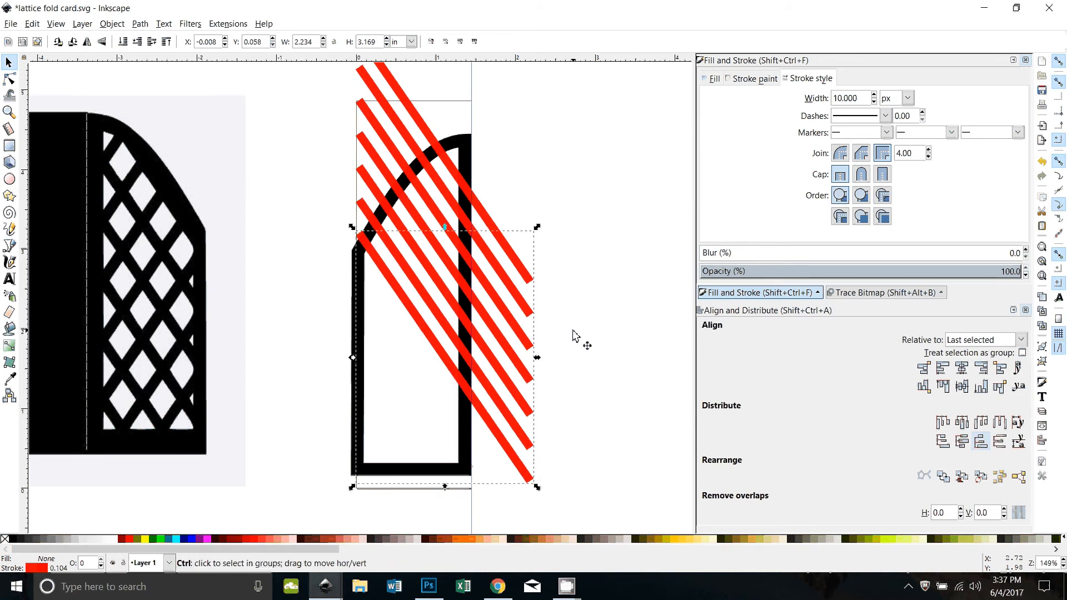
pyautogui.hotkey('ctrl', 'd')
pyautogui.hotkey('shift', 'Down')
pyautogui.hotkey('shift', 'Down')
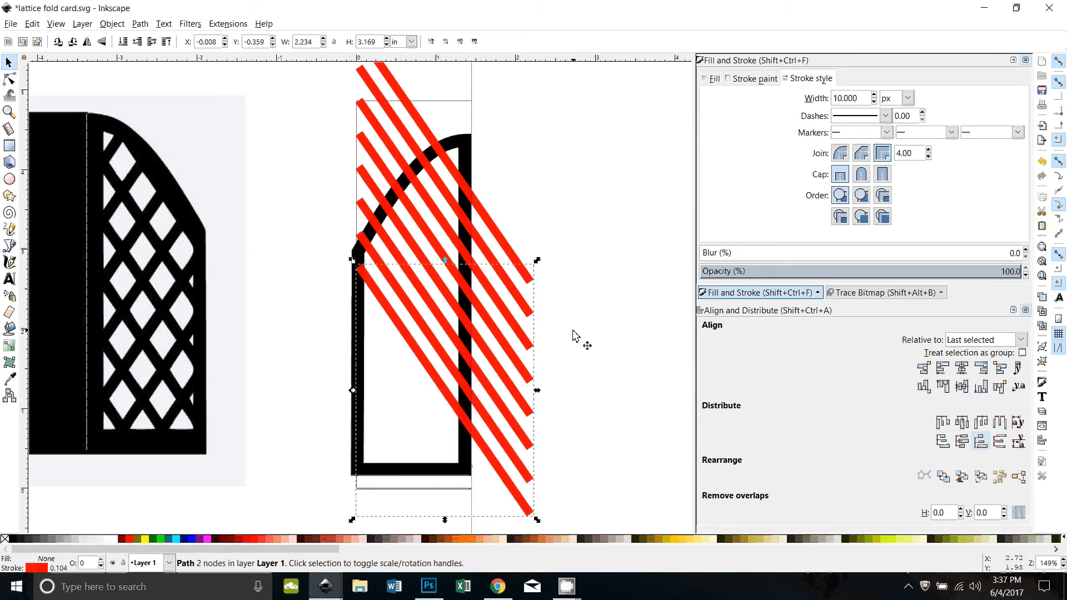
pyautogui.hotkey('ctrl', 'd')
pyautogui.hotkey('shift', 'Down')
pyautogui.hotkey('shift', 'Down')
pyautogui.hotkey('ctrl', 'd')
pyautogui.hotkey('shift', 'Down')
pyautogui.hotkey('shift', 'Down')
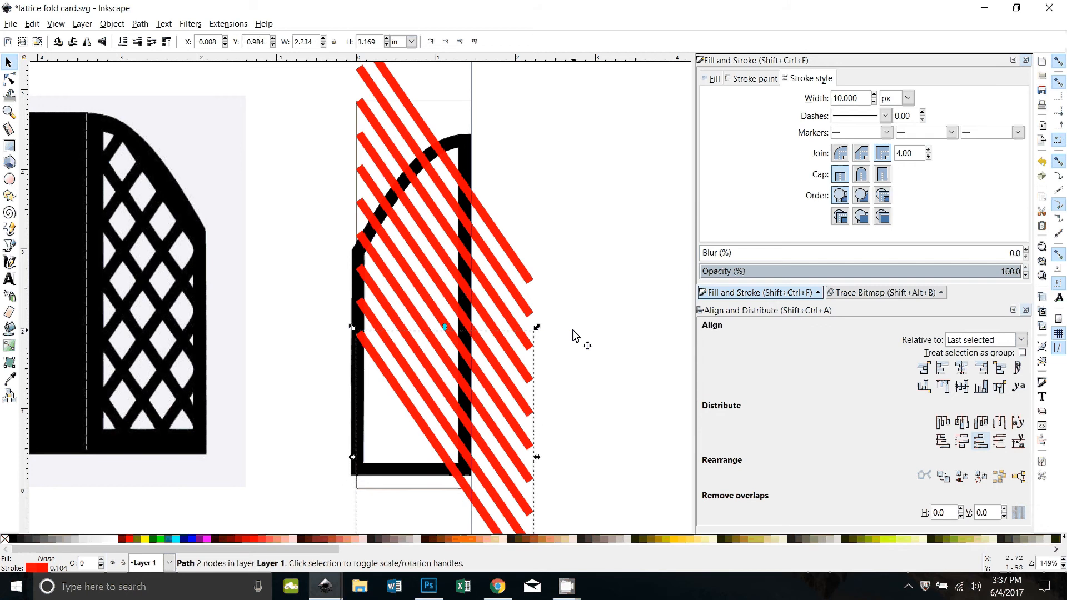
pyautogui.hotkey('shift', 'Down')
pyautogui.hotkey('ctrl', 'd')
pyautogui.hotkey('shift', 'Down')
pyautogui.hotkey('shift', 'Down')
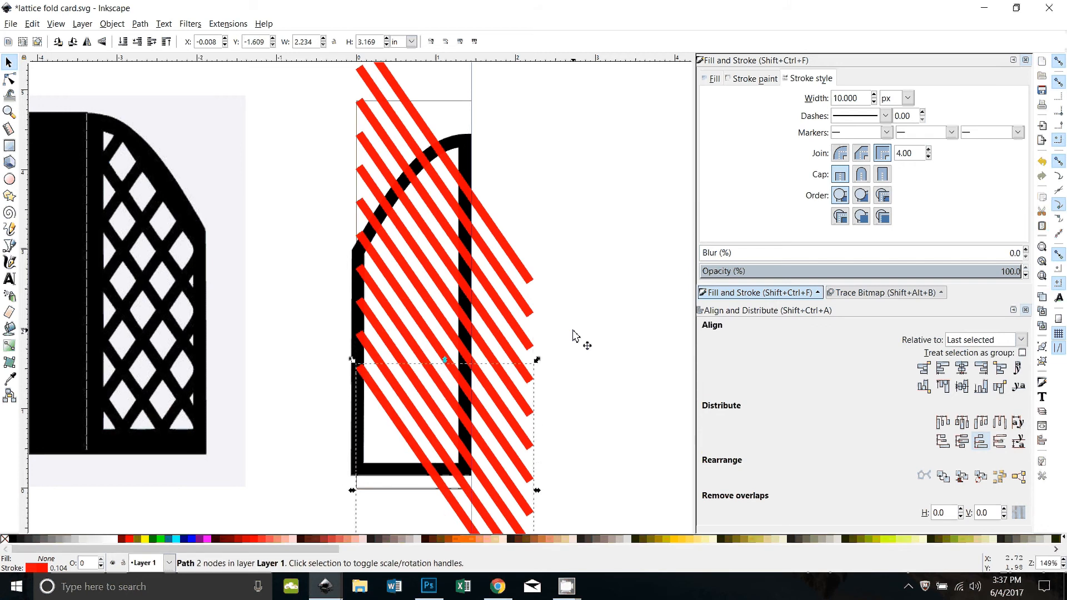
pyautogui.hotkey('ctrl', 'd')
pyautogui.hotkey('shift', 'Down')
pyautogui.hotkey('shift', 'Down')
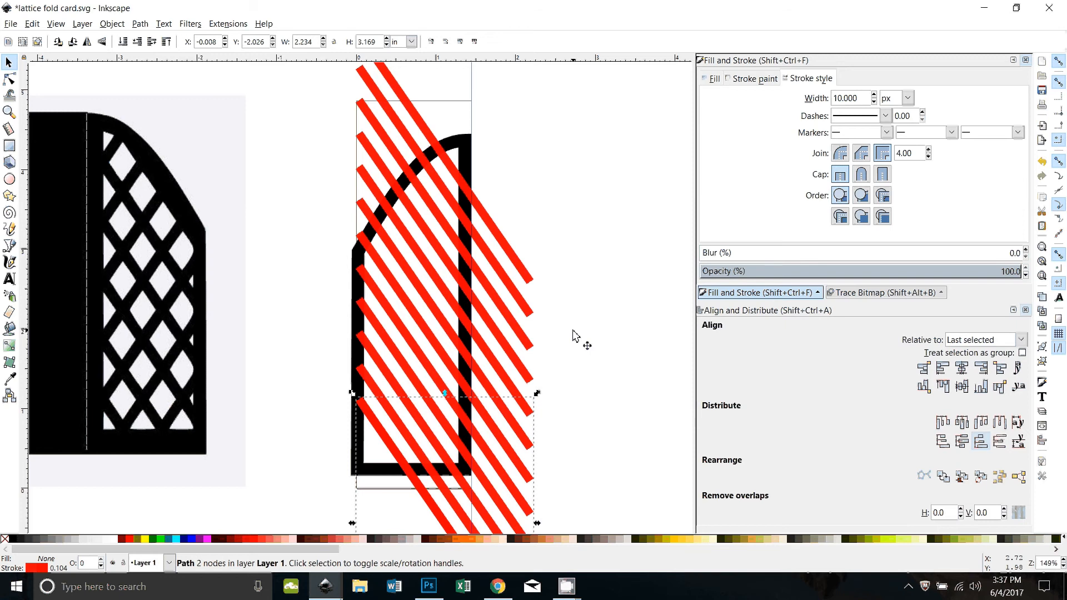
pyautogui.hotkey('ctrl', 'd')
pyautogui.hotkey('shift', 'Down')
pyautogui.hotkey('shift', 'Down')
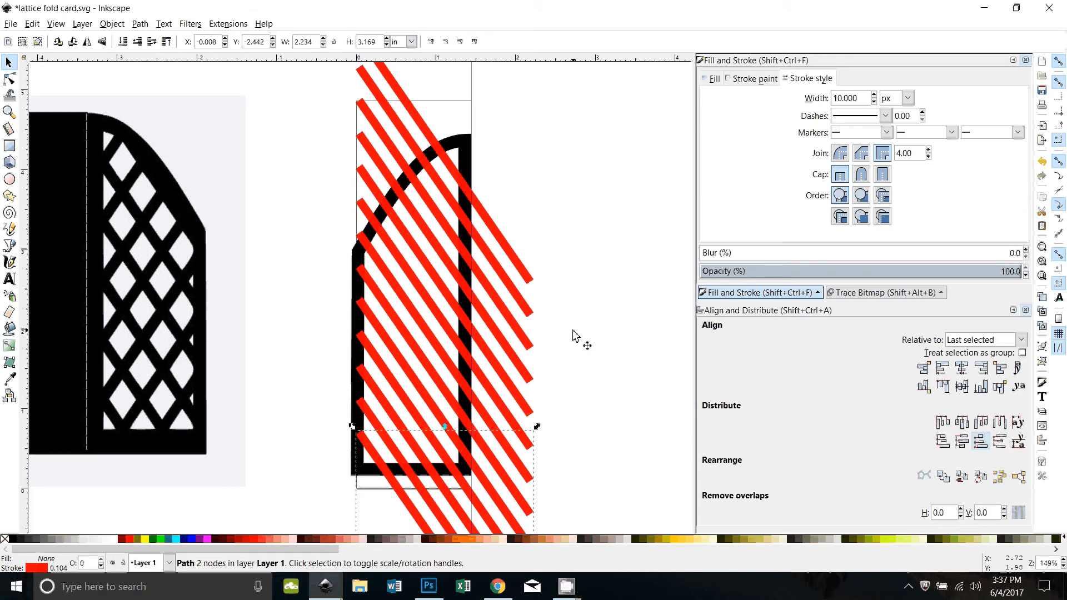
pyautogui.scroll(-2, 608, 462)
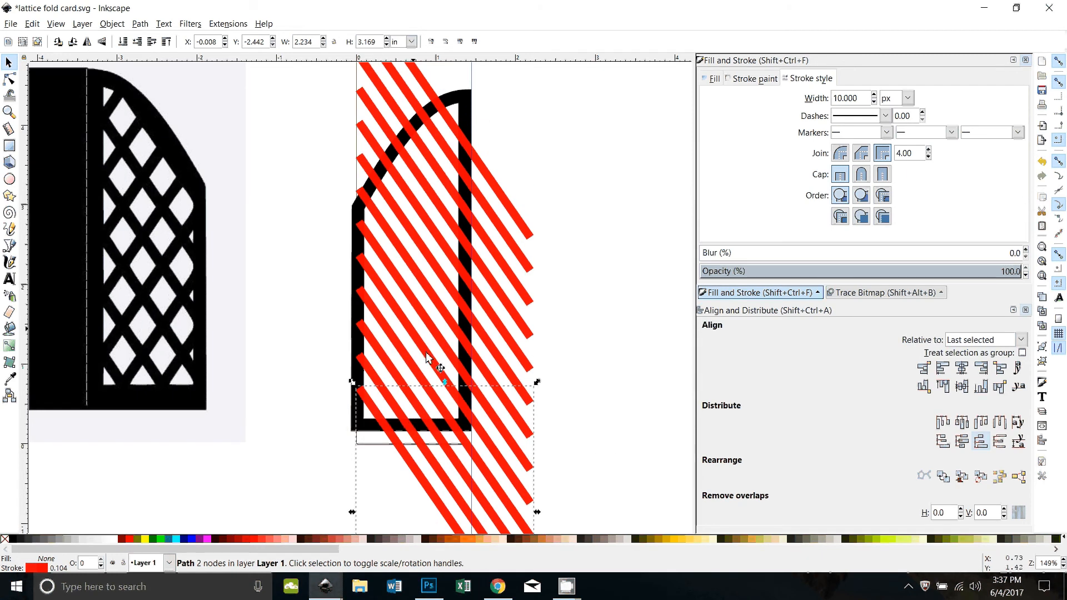
# Select all the red diagonal lines together and shift them about 0.21 in left and 0.08 in up over the door frame
pyautogui.click(594, 333)
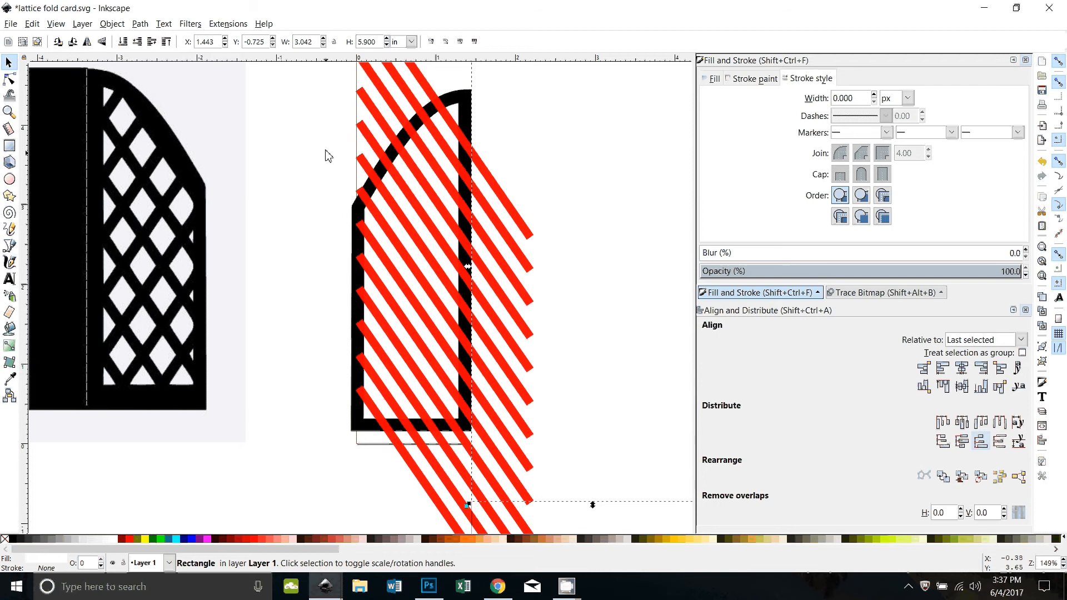
pyautogui.click(528, 232)
pyautogui.rightClick(525, 222)
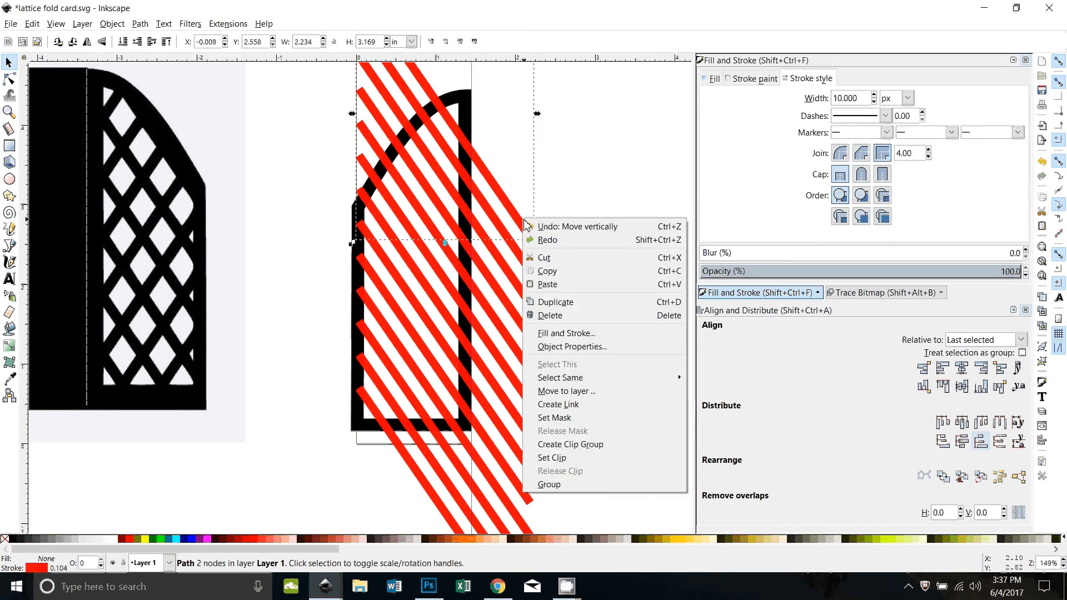
pyautogui.moveTo(577, 383)
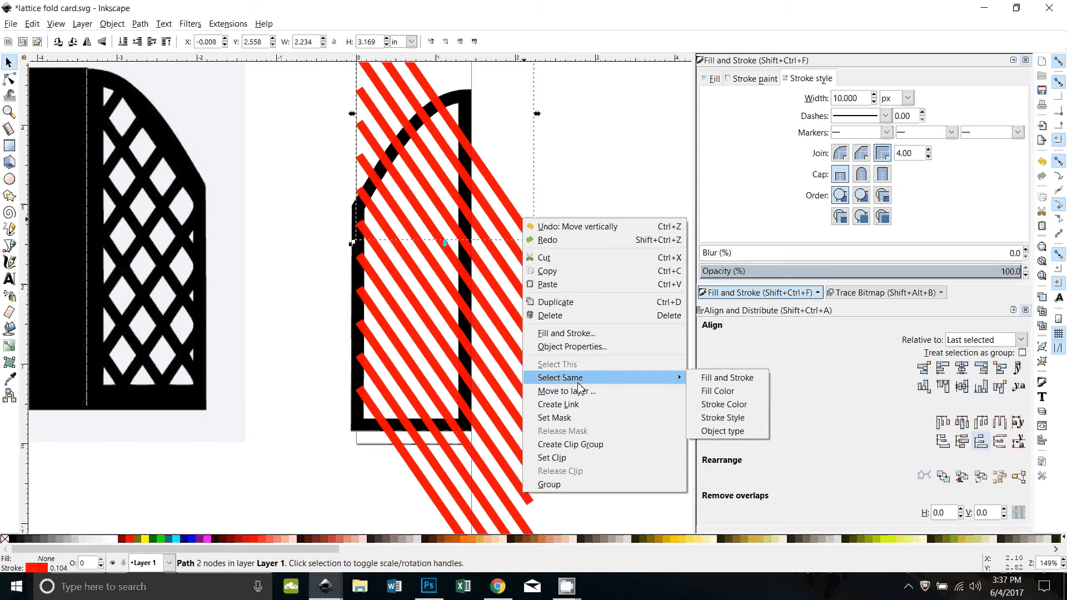
pyautogui.click(717, 391)
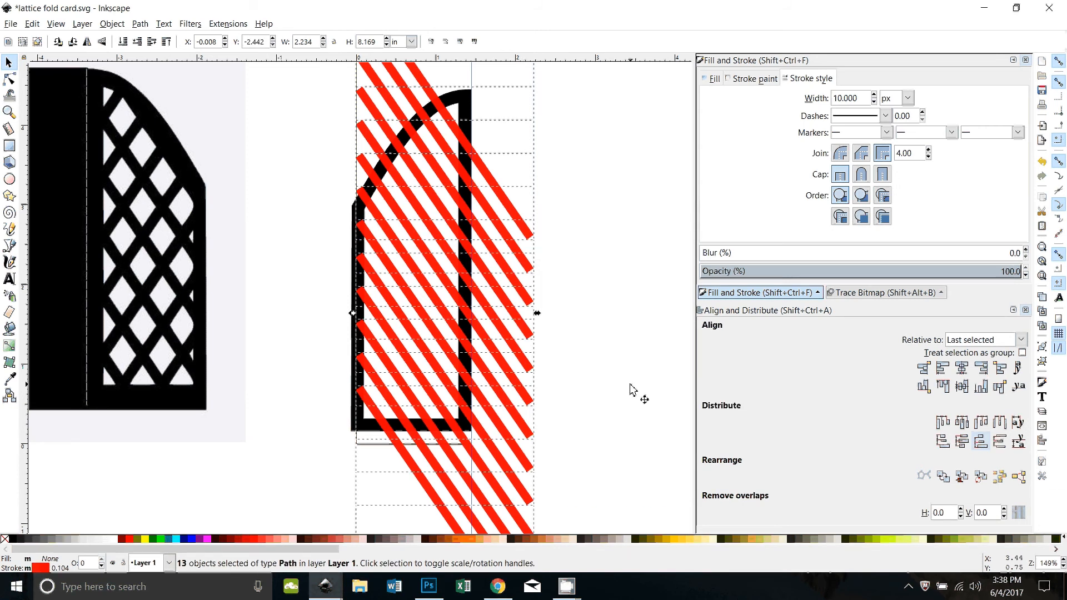
pyautogui.press('Left')
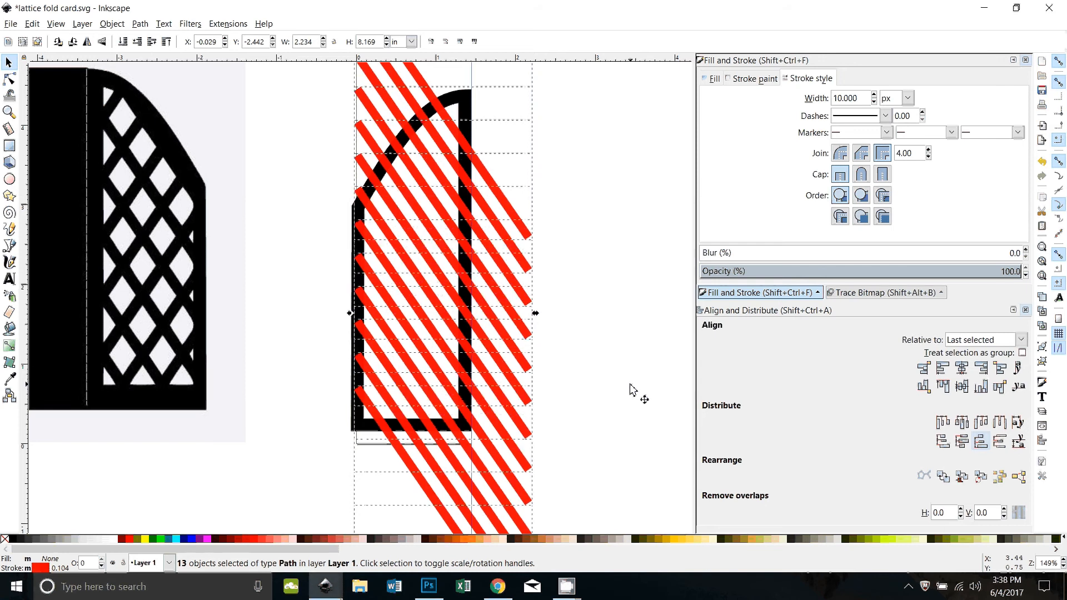
pyautogui.press('Left')
pyautogui.press('Left')
pyautogui.press('Left')
pyautogui.press('Left')
pyautogui.press('Left')
pyautogui.press('Left')
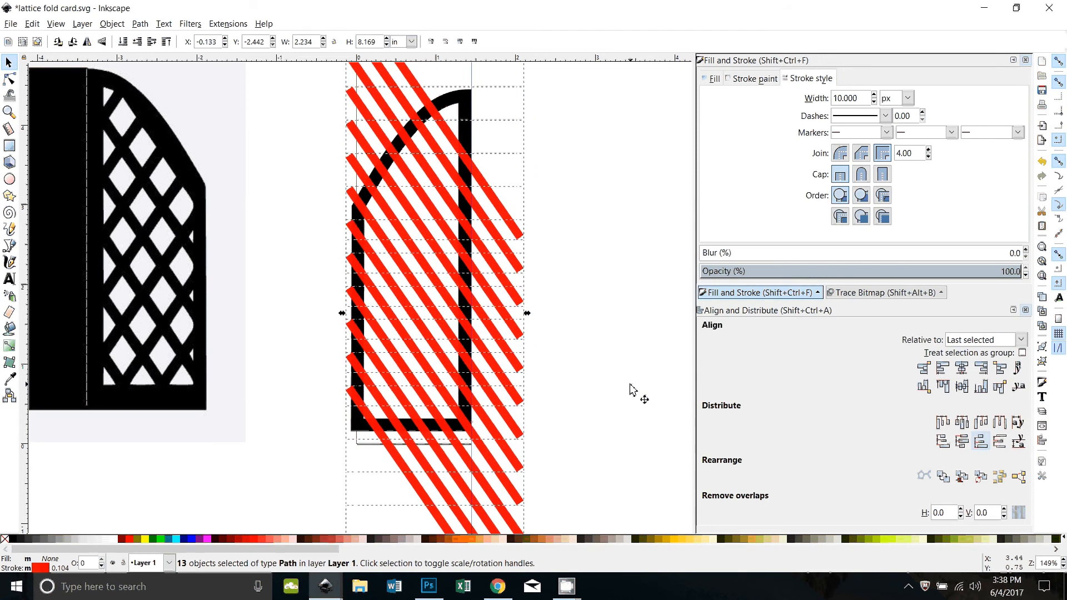
pyautogui.press('Up')
pyautogui.press('Up')
pyautogui.press('Up')
pyautogui.press('Left')
pyautogui.press('Left')
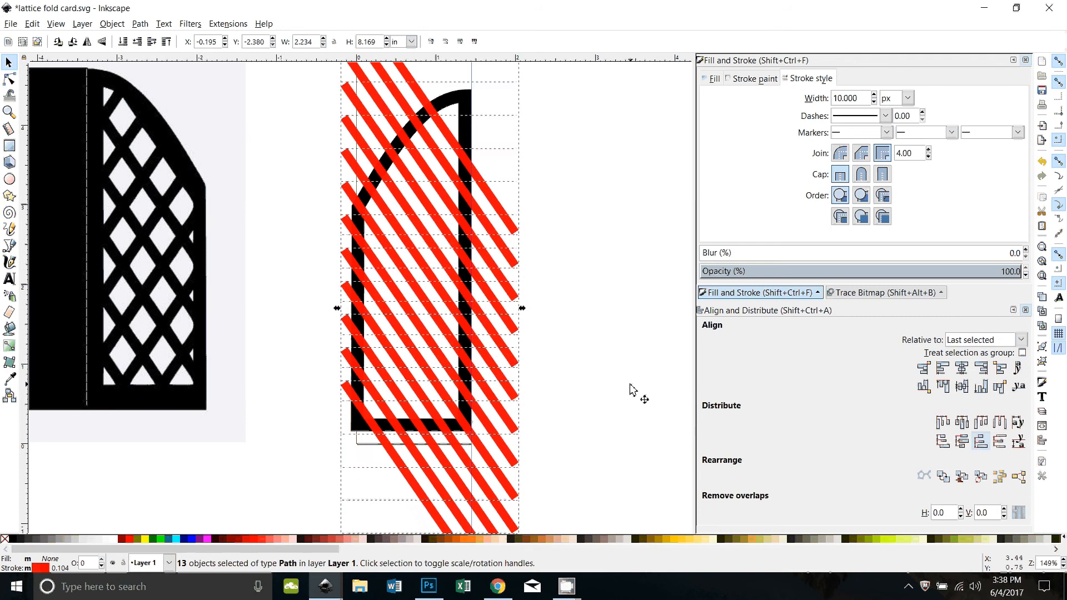
pyautogui.press('Left')
pyautogui.press('Up')
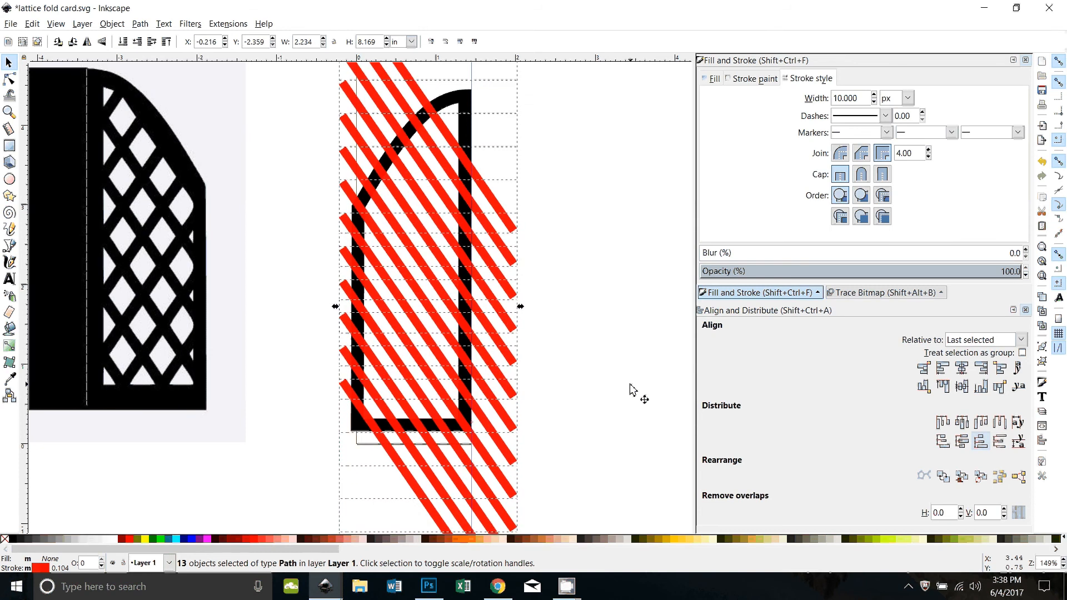
# Duplicate the topmost red diagonal line and move the copy up about 0.417 in to cover the frame's upper corner
pyautogui.click(627, 356)
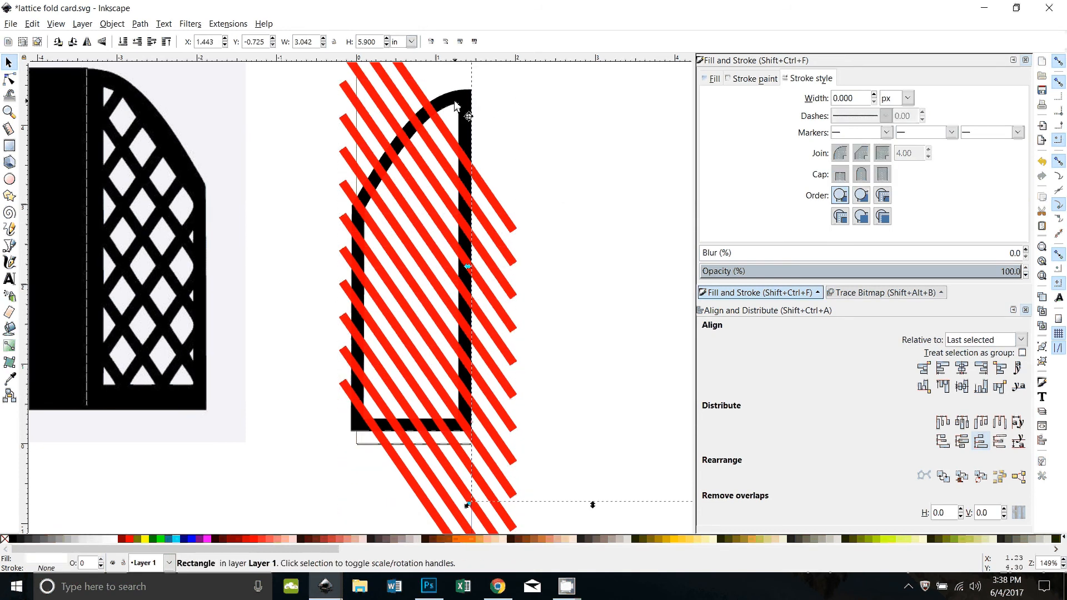
pyautogui.click(444, 131)
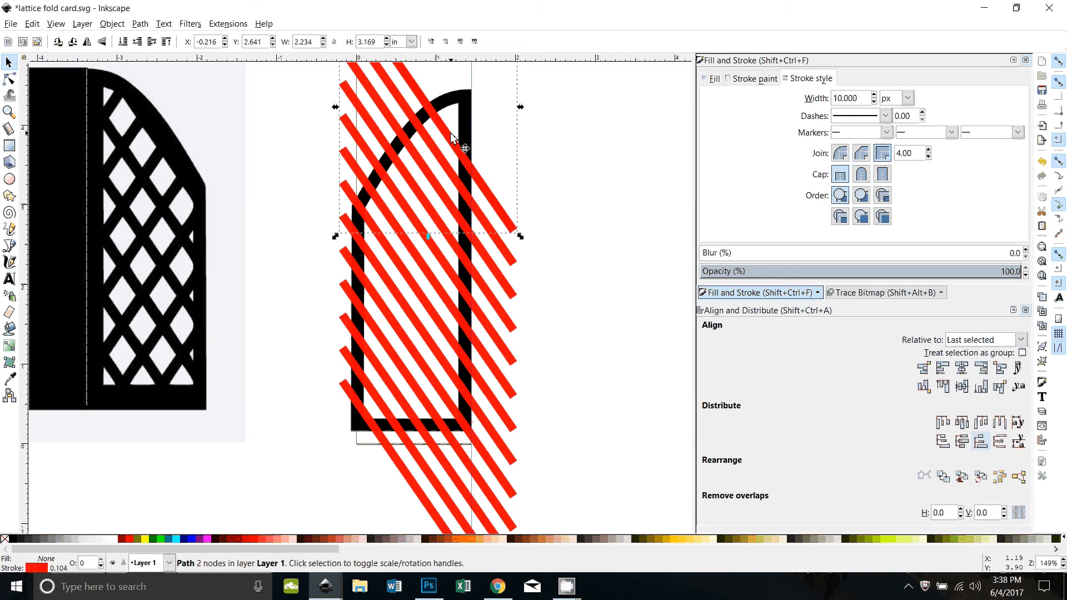
pyautogui.hotkey('shift', 'Up')
pyautogui.hotkey('shift', 'Up')
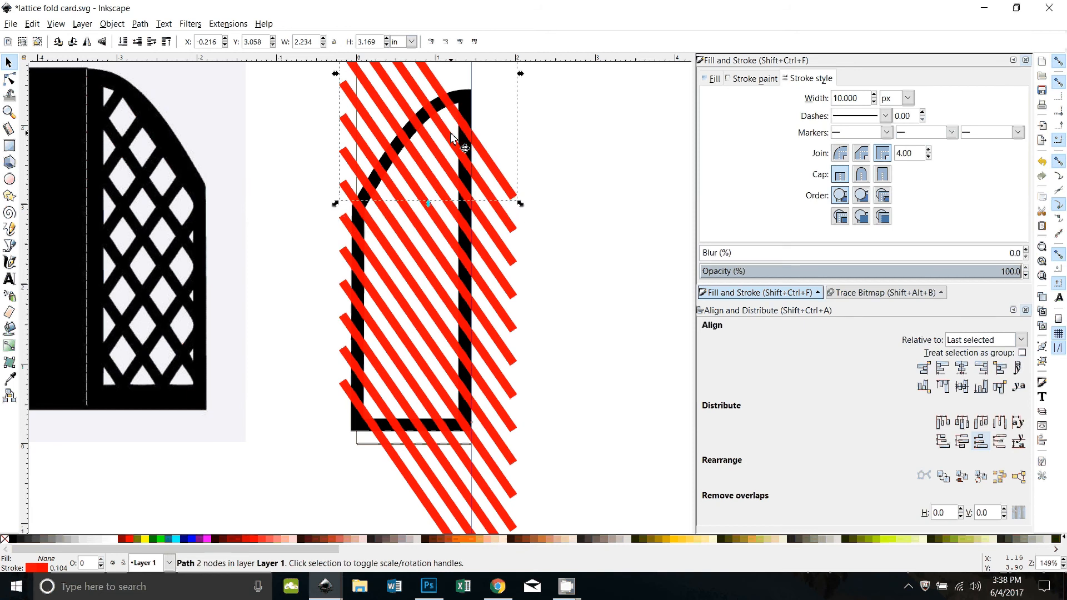
pyautogui.click(644, 228)
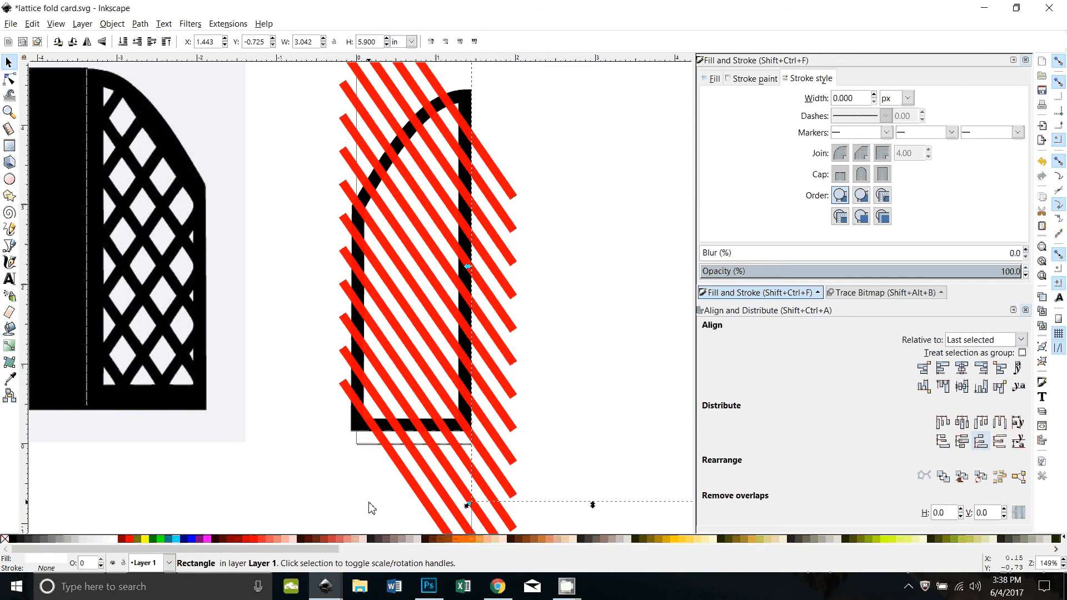
# Select all the red diagonal lines by their matching stroke colour, duplicate them and flip the copies horizontally to form a criss-cross lattice
pyautogui.press('-')
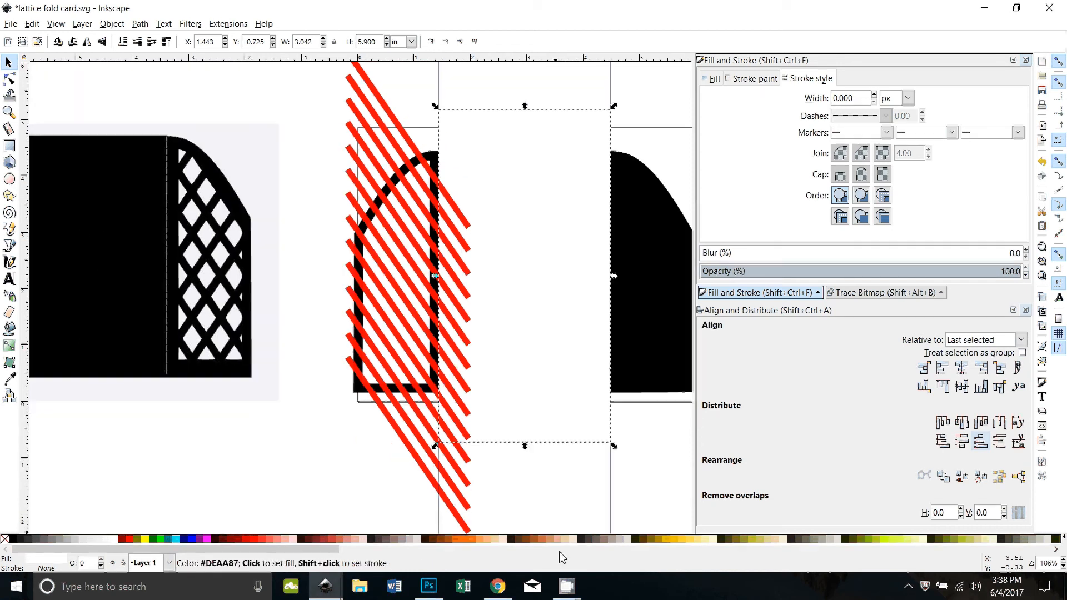
pyautogui.click(325, 417)
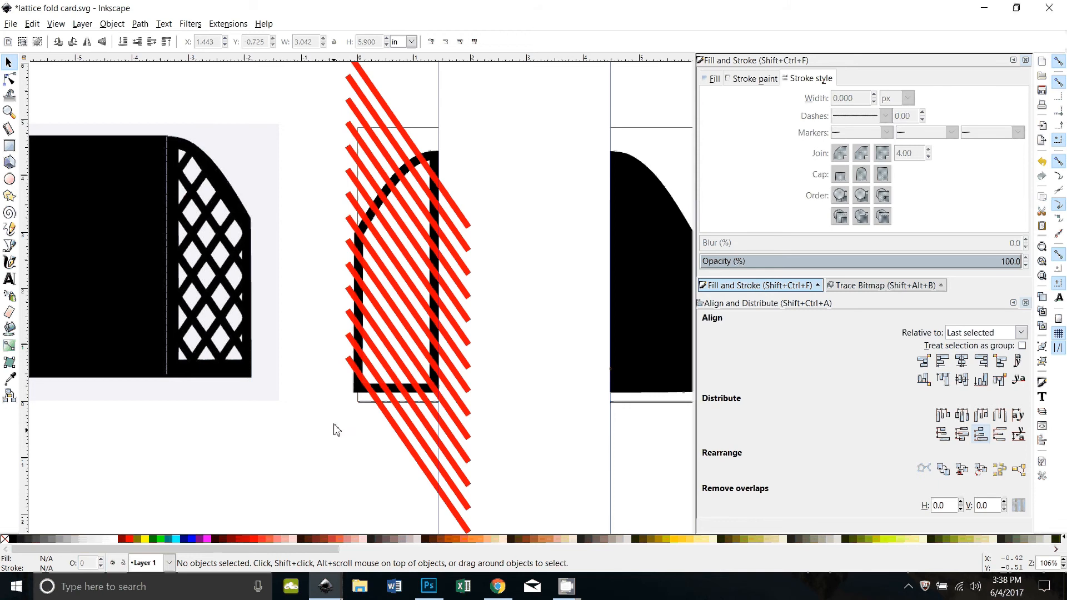
pyautogui.click(382, 107)
pyautogui.rightClick(383, 104)
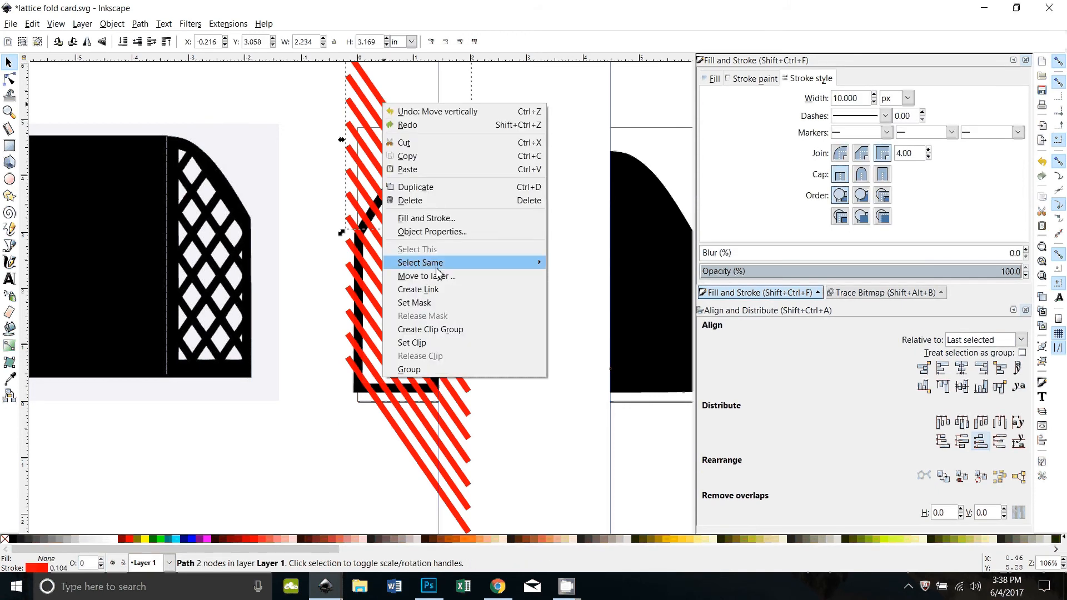
pyautogui.click(577, 275)
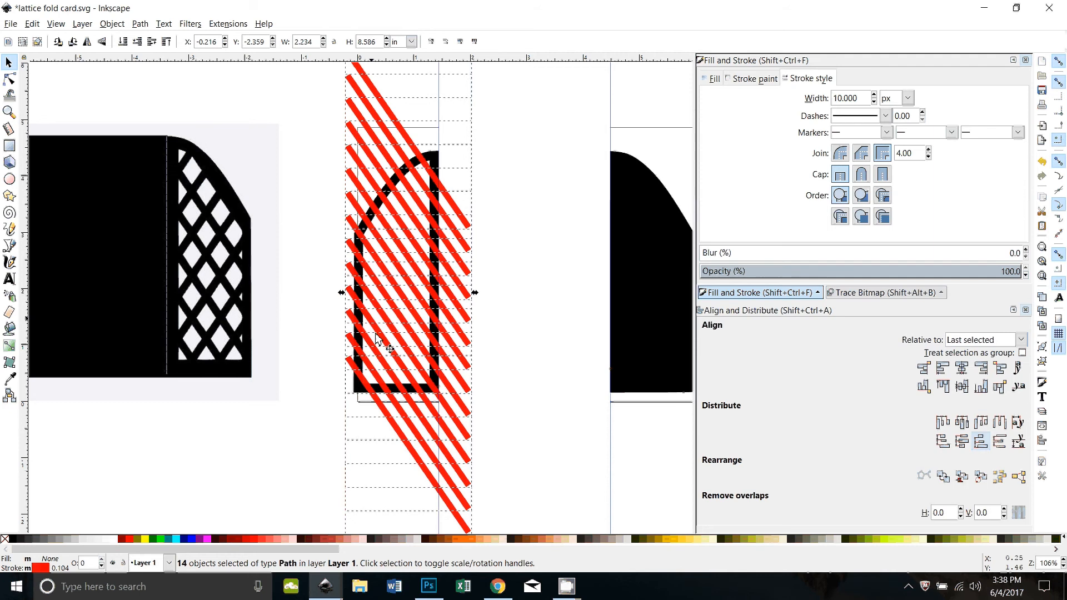
pyautogui.press('ctrl')
pyautogui.click(88, 43)
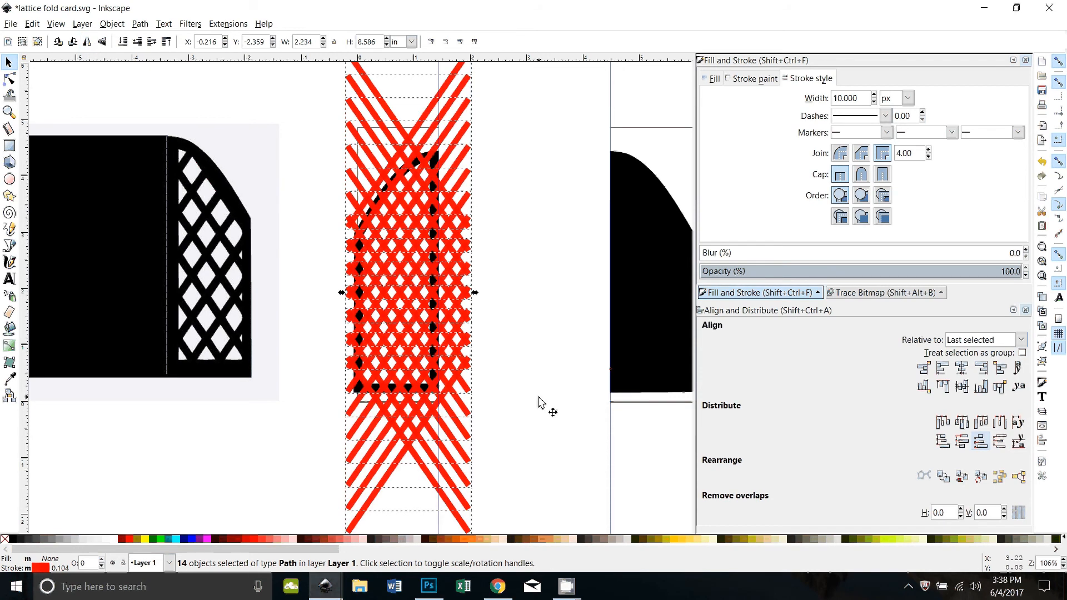
# Nudge the flipped set of red lines left to X -0.320 in and down to Y -2.422 in over the door frame
pyautogui.press('Left')
pyautogui.press('Left')
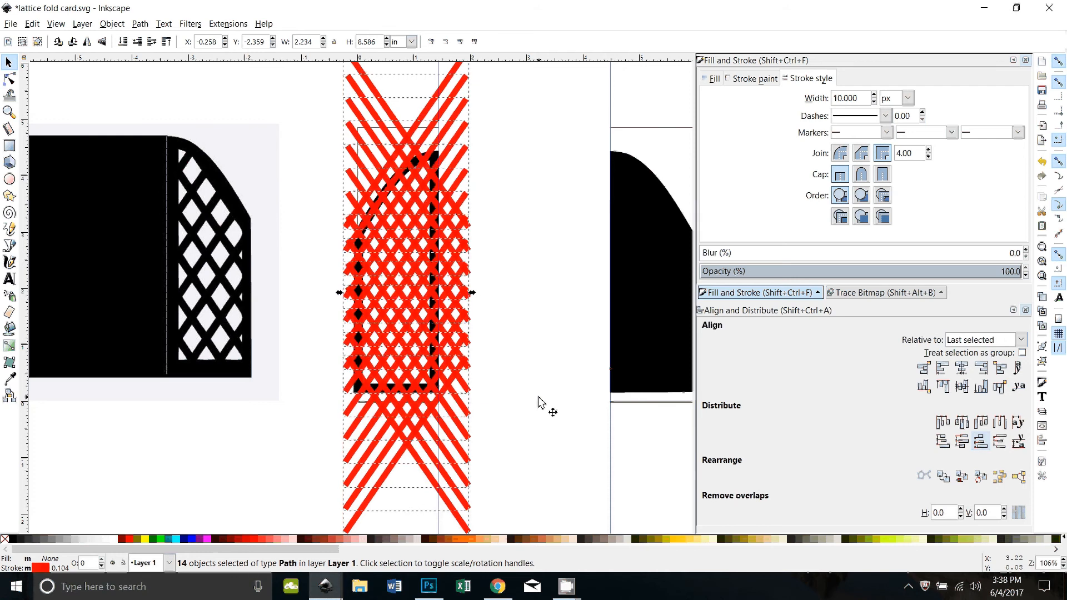
pyautogui.press('Left')
pyautogui.press('Left')
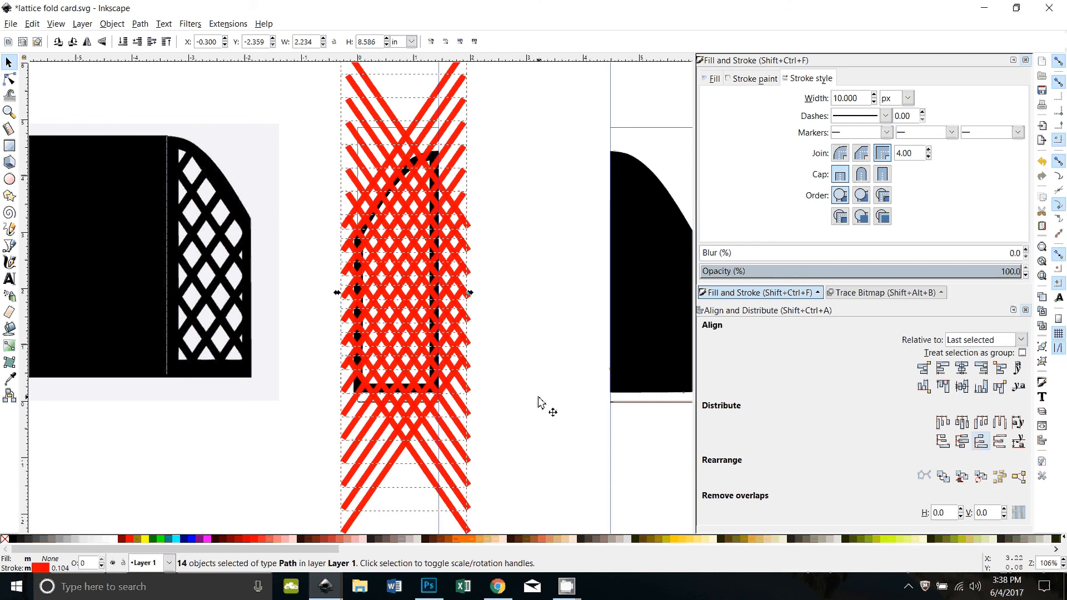
pyautogui.press('Left')
pyautogui.press('Down')
pyautogui.press('Down')
pyautogui.press('Down')
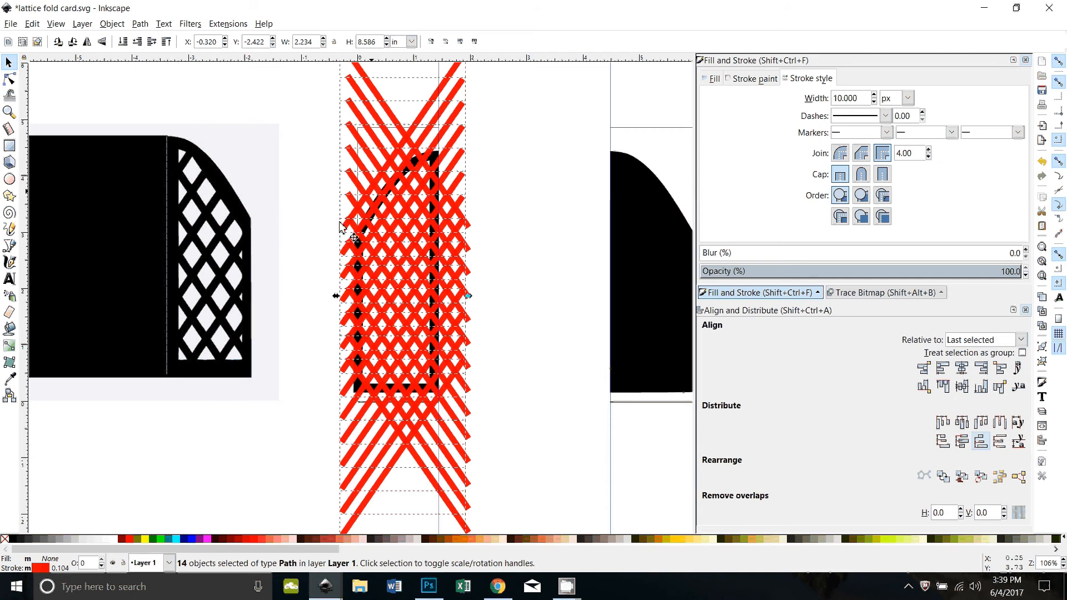
# Convert the strokes of the flipped red lines to paths and union them into a single shape
pyautogui.click(140, 24)
pyautogui.click(160, 53)
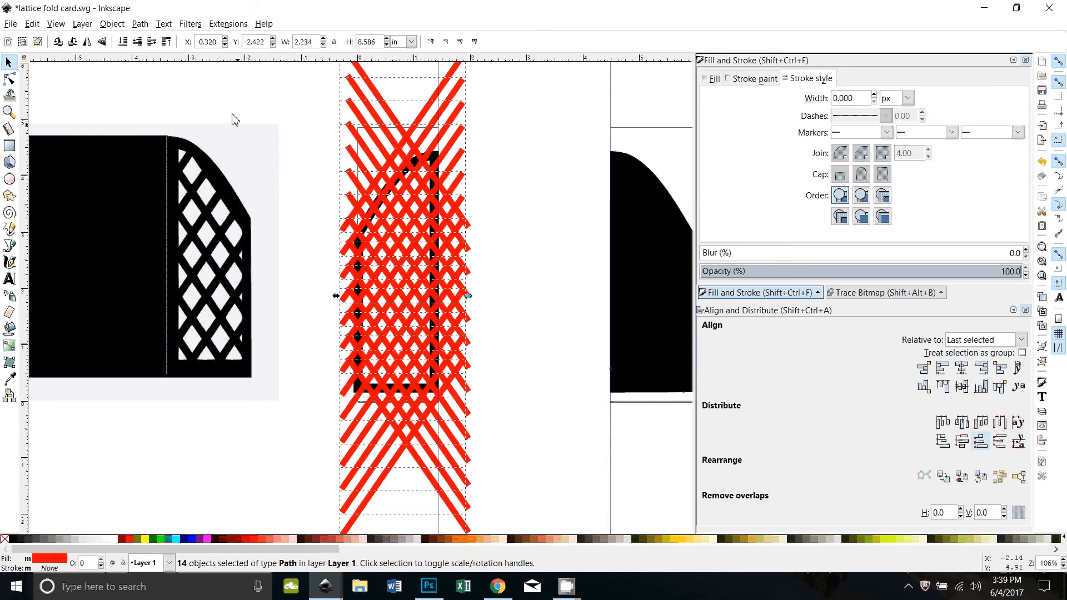
pyautogui.click(148, 29)
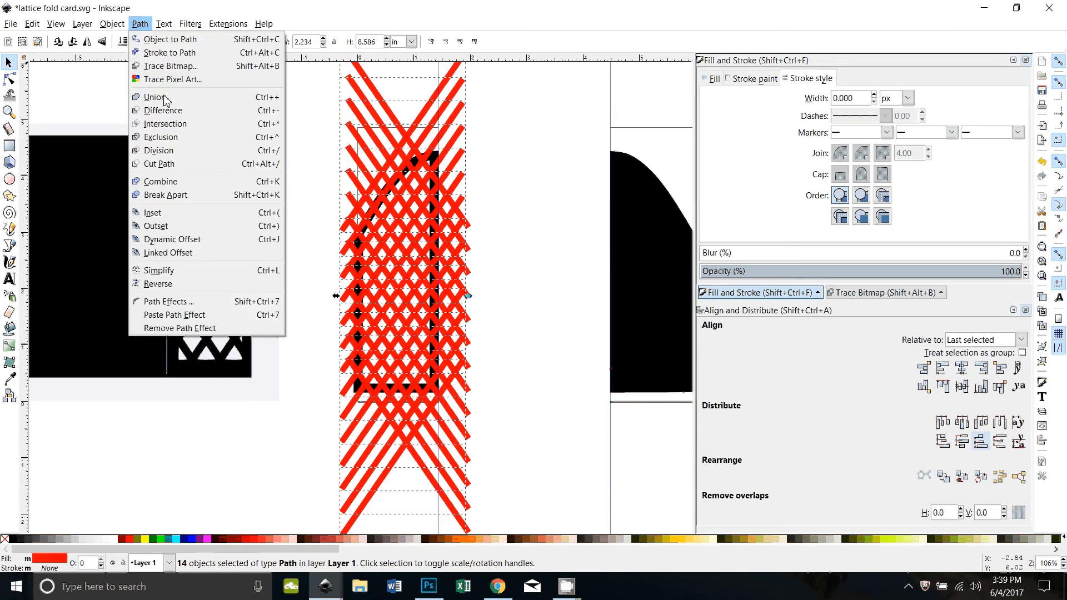
pyautogui.click(167, 179)
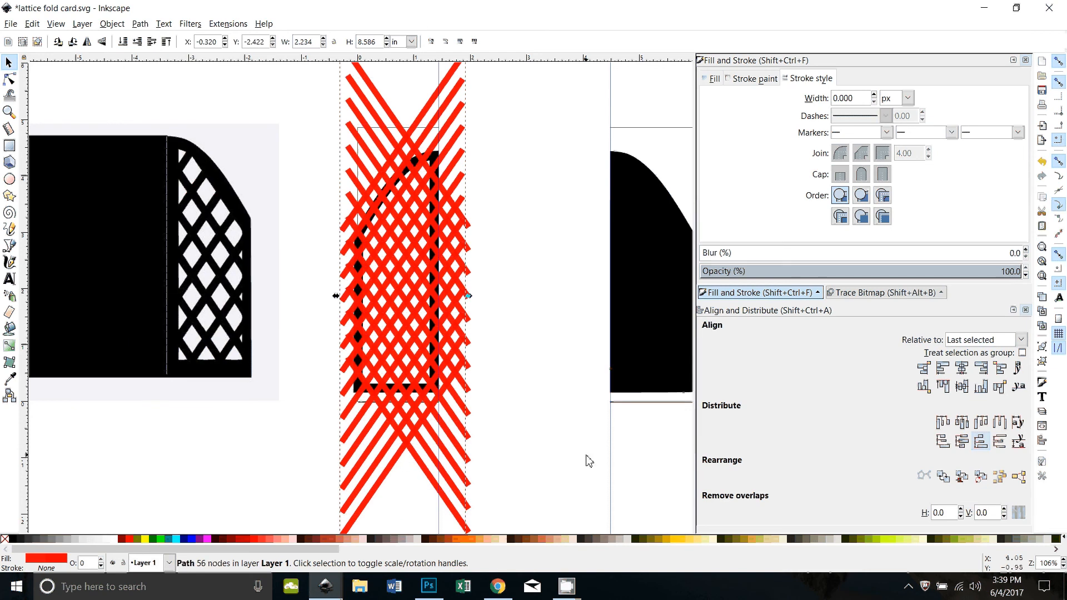
pyautogui.moveTo(412, 373); pyautogui.dragTo(211, 412)
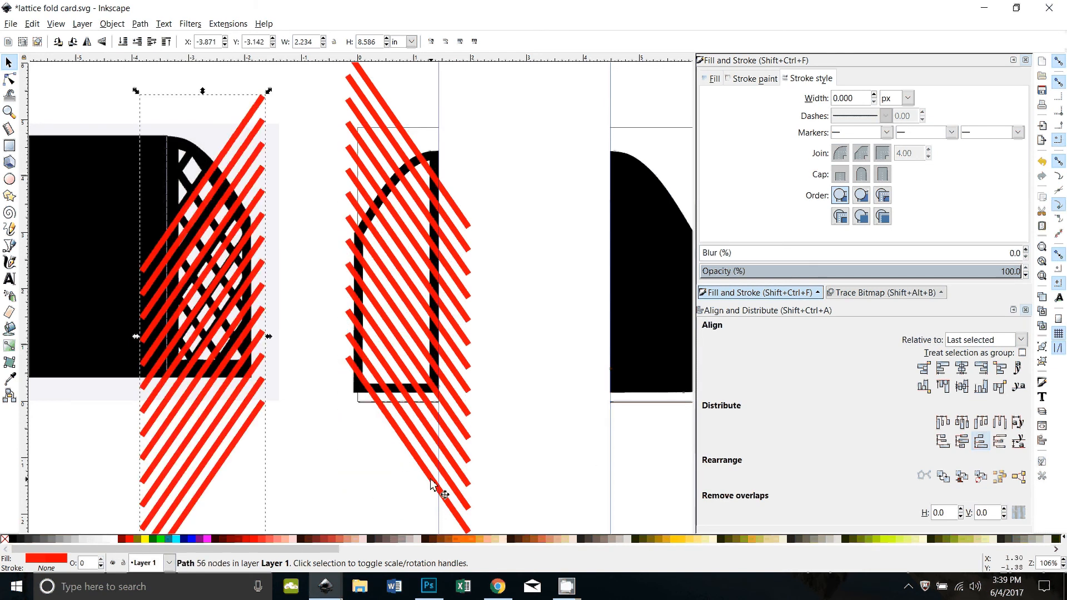
pyautogui.press('ctrl')
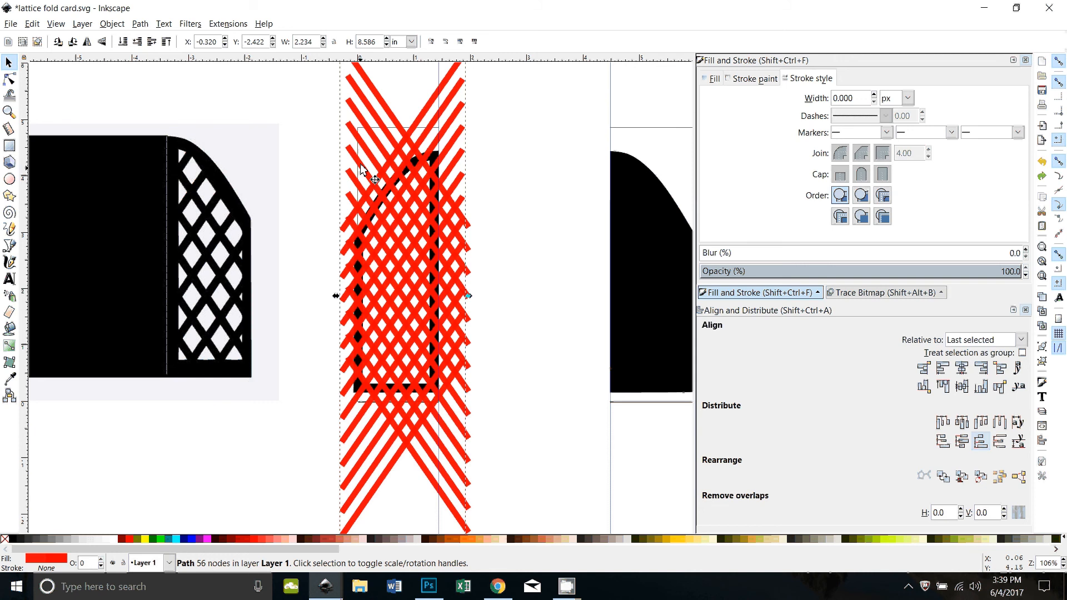
# Select all the original, unflipped red lines by matching stroke, convert their strokes to paths and union them into a single shape
pyautogui.click(361, 168)
pyautogui.rightClick(380, 100)
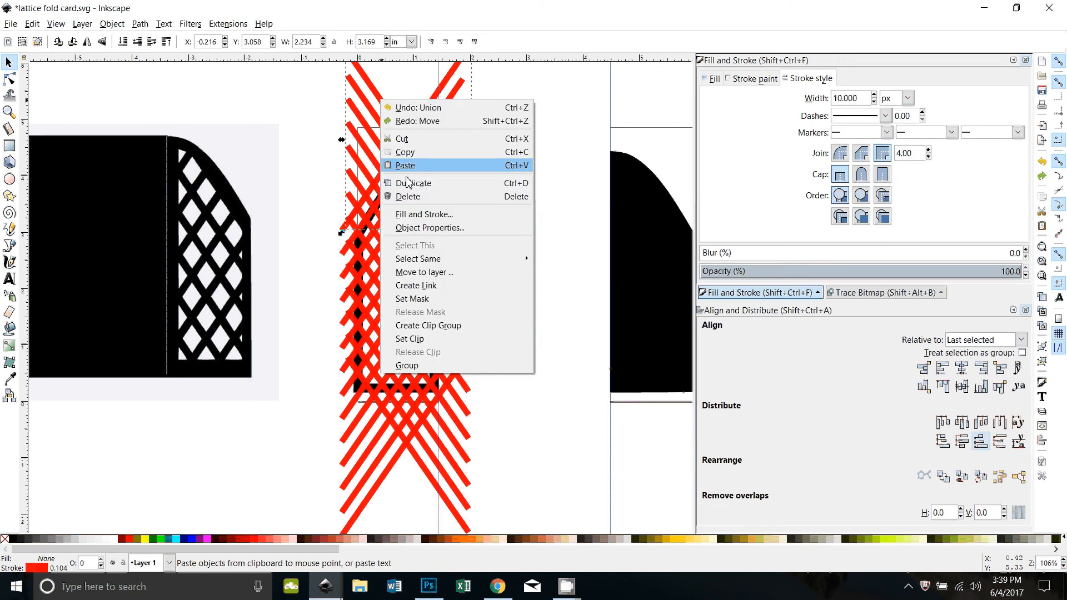
pyautogui.moveTo(422, 259)
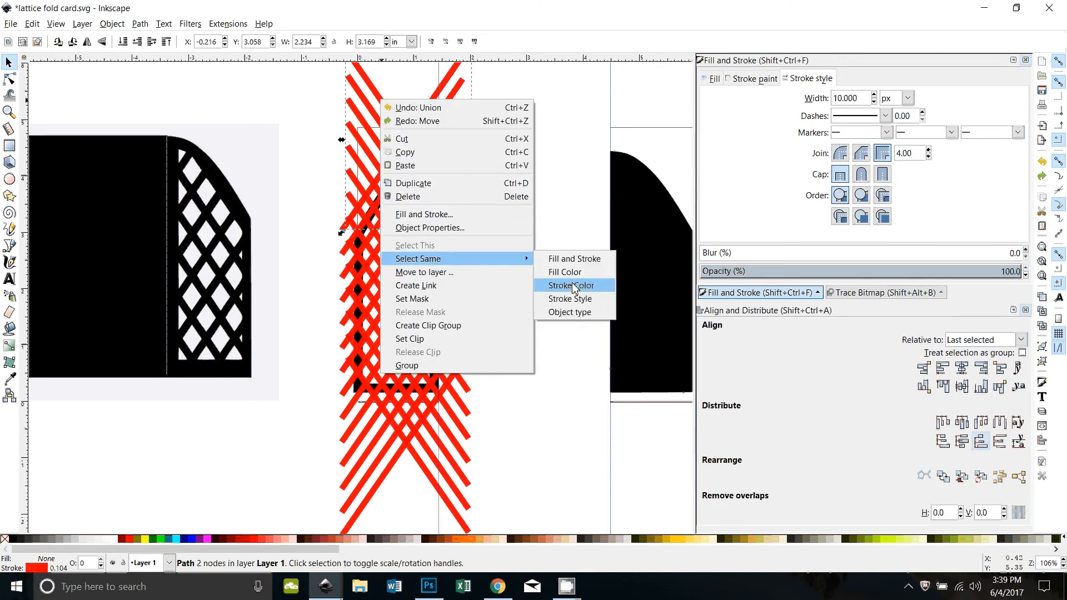
pyautogui.click(574, 275)
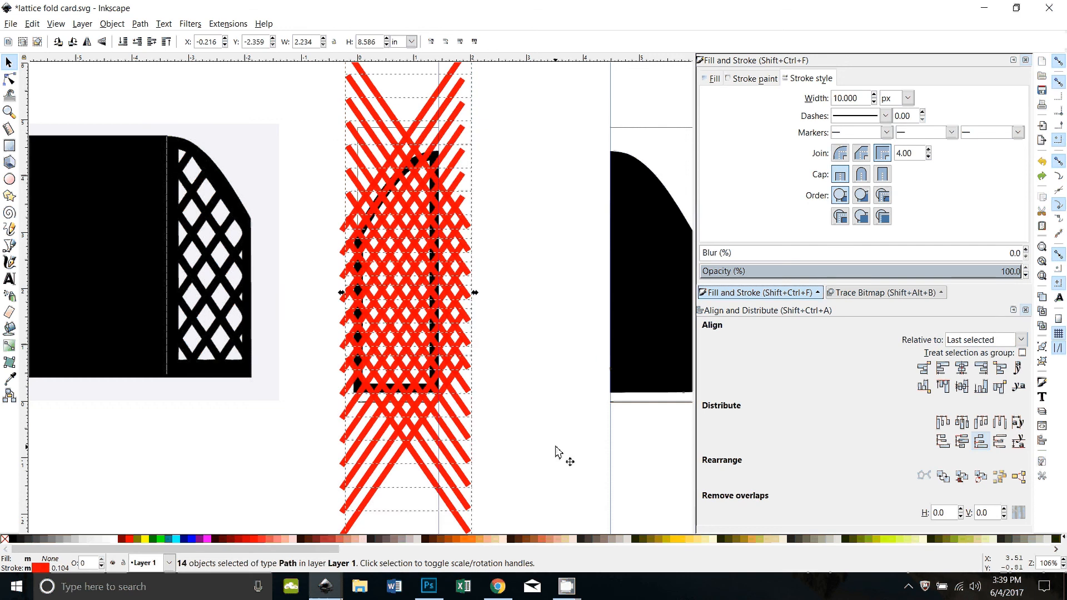
pyautogui.scroll(2, 523, 445)
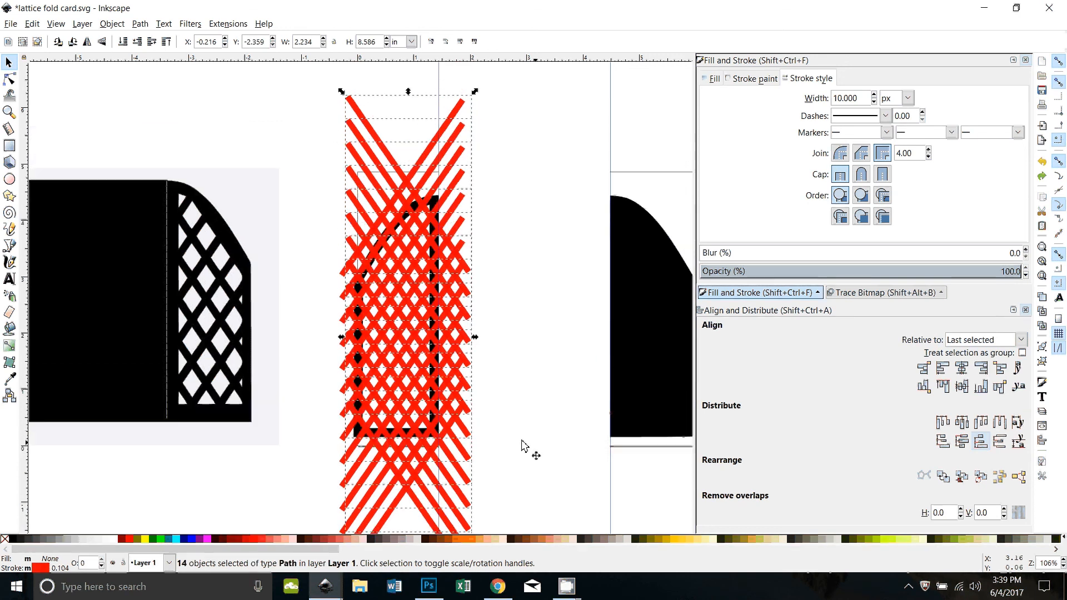
pyautogui.click(142, 23)
pyautogui.click(167, 50)
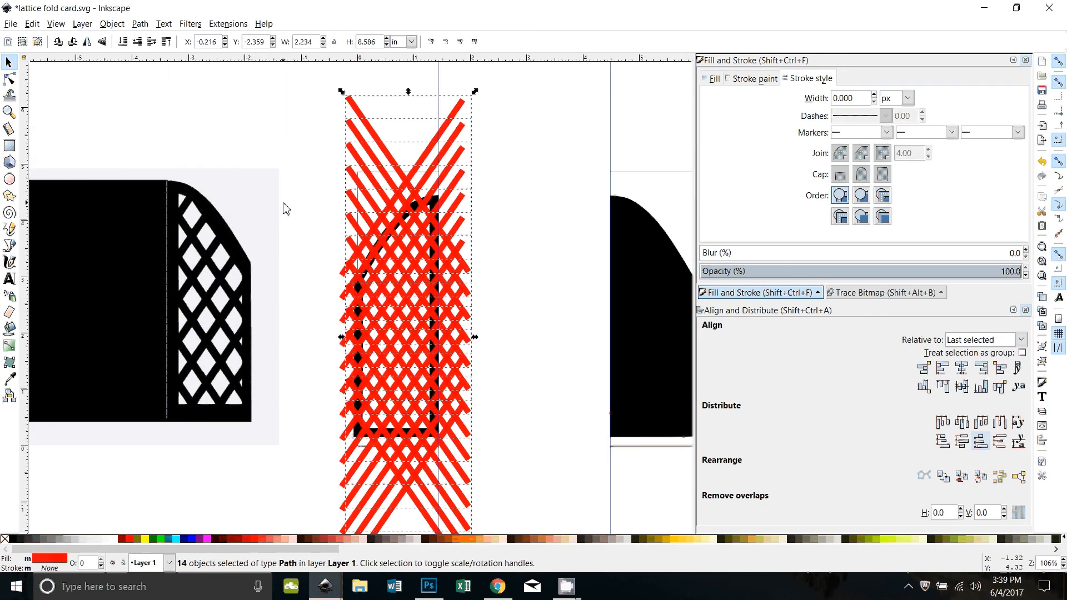
pyautogui.click(140, 24)
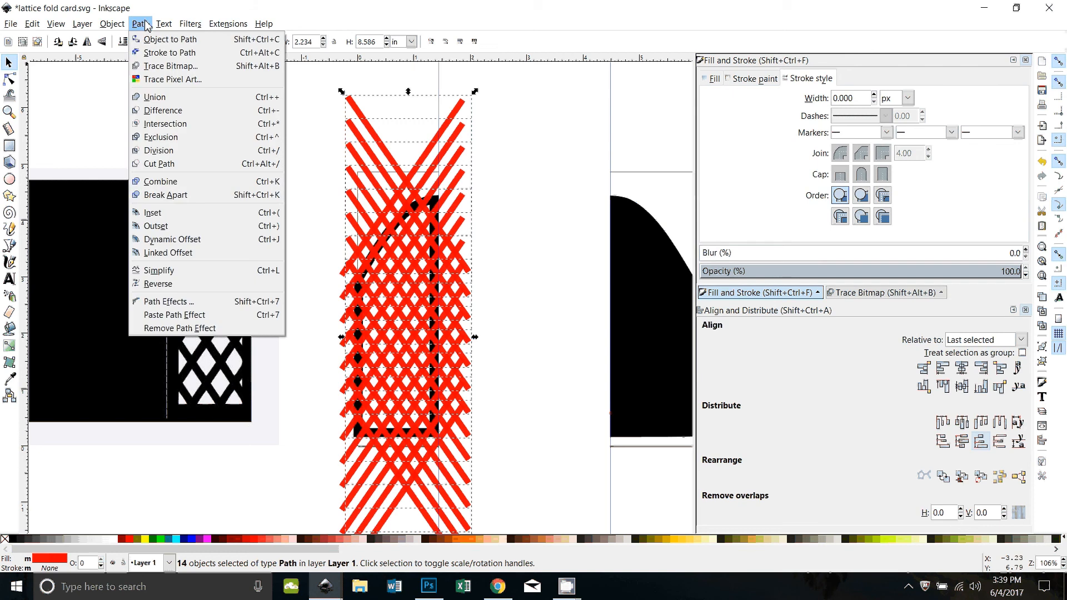
pyautogui.click(161, 100)
pyautogui.moveTo(405, 345); pyautogui.dragTo(272, 340)
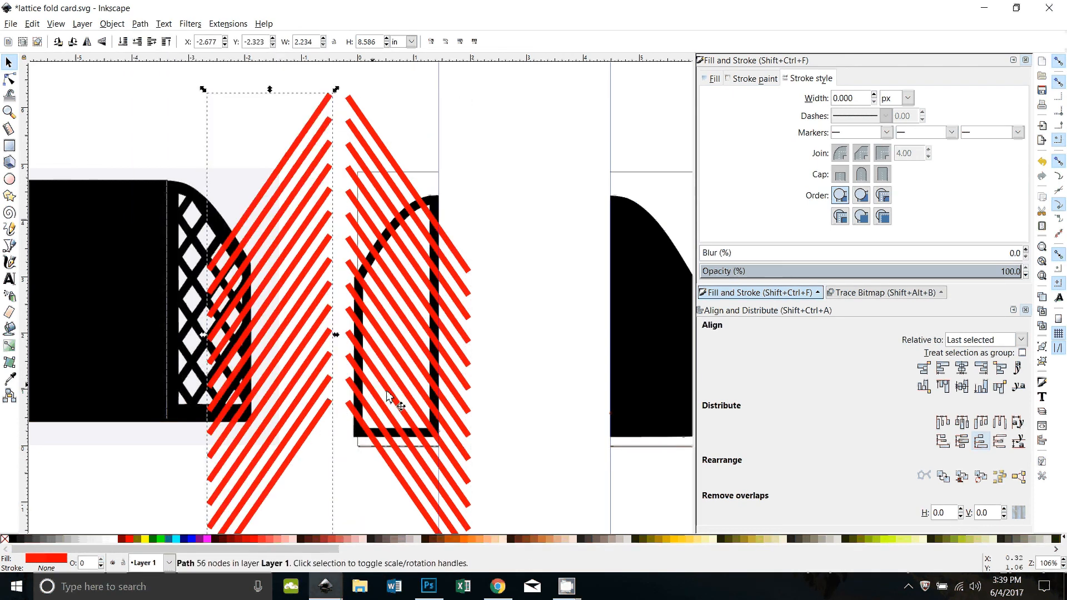
pyautogui.press('Delete')
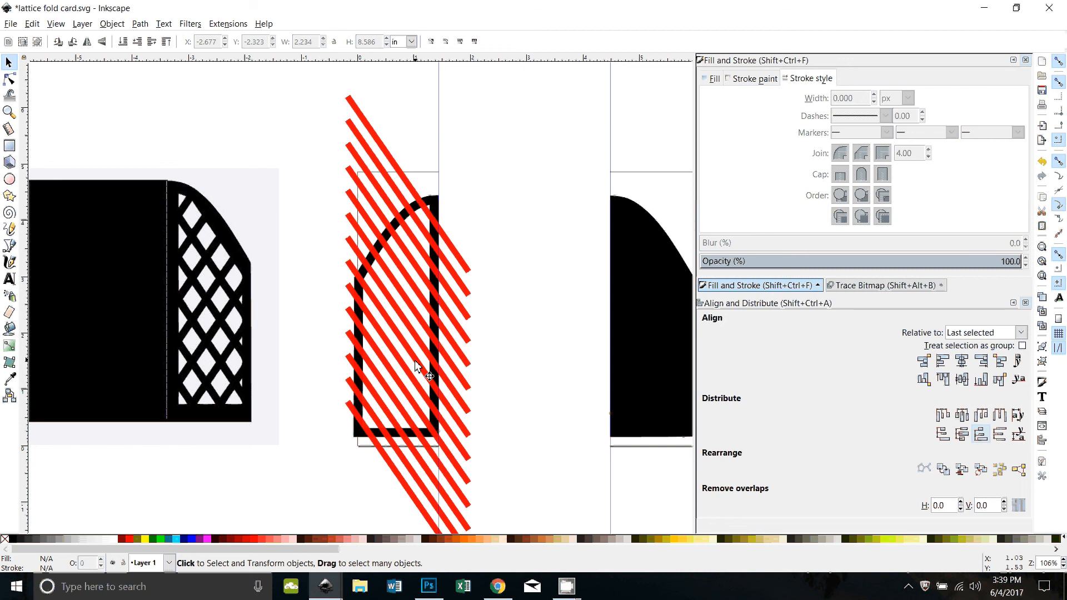
pyautogui.hotkey('ctrl', 'z')
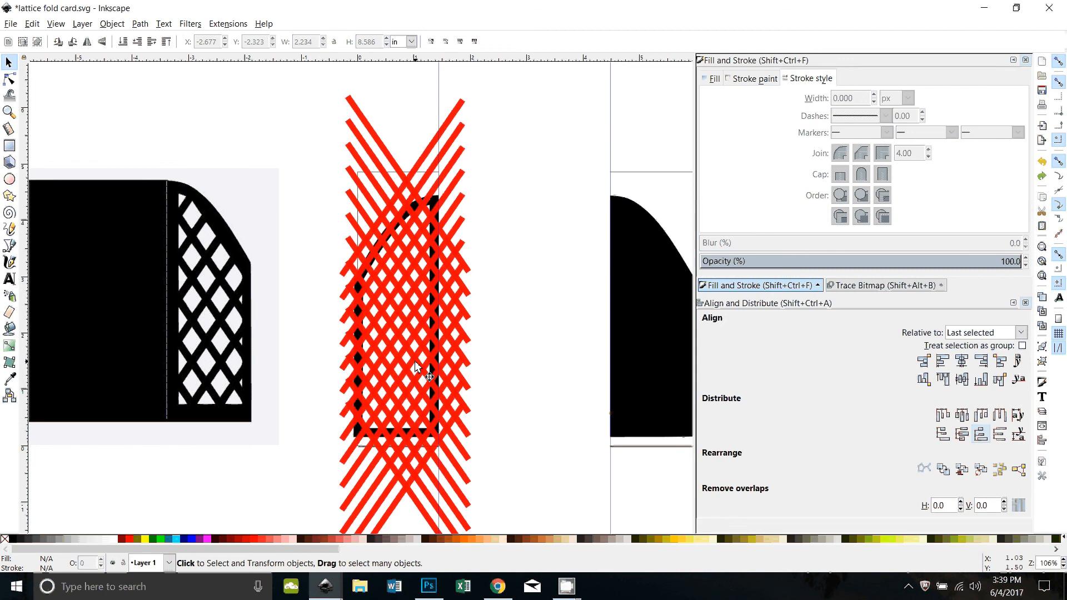
# Select both red diagonal shapes, the flipped and the original set, and union them into one lattice shape
pyautogui.click(429, 150)
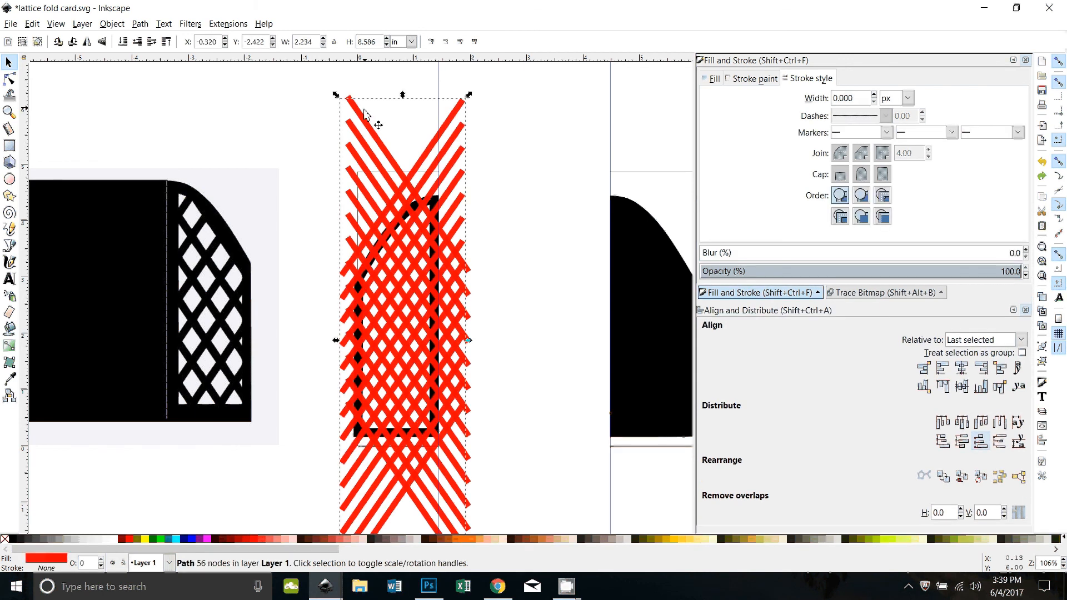
pyautogui.moveTo(364, 114); pyautogui.dragTo(370, 110)
pyautogui.keyDown('shift'); pyautogui.click(443, 151); pyautogui.keyUp('shift')
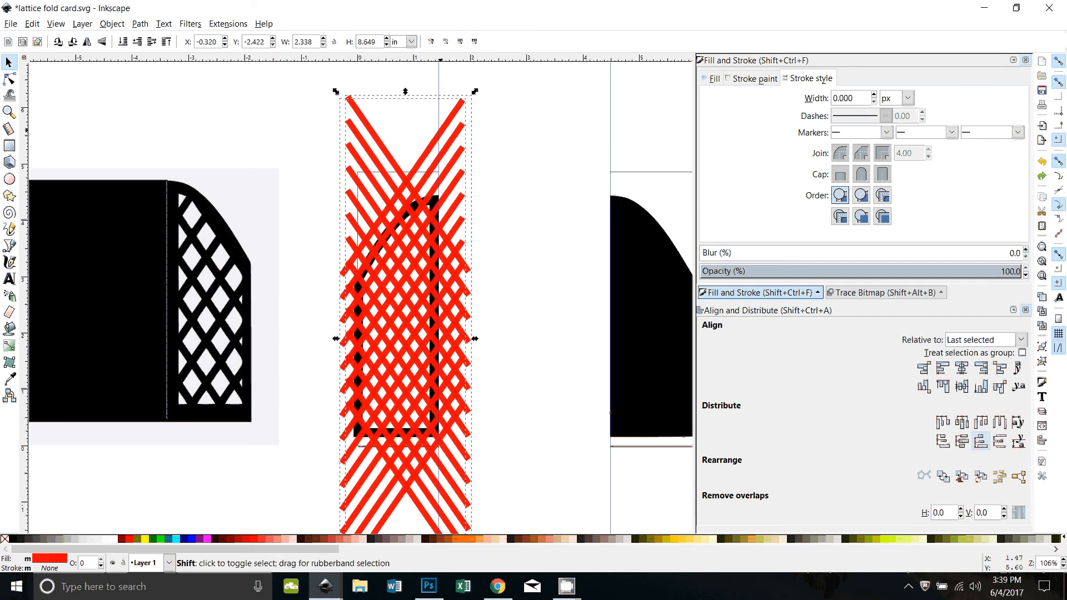
pyautogui.click(139, 26)
pyautogui.click(158, 97)
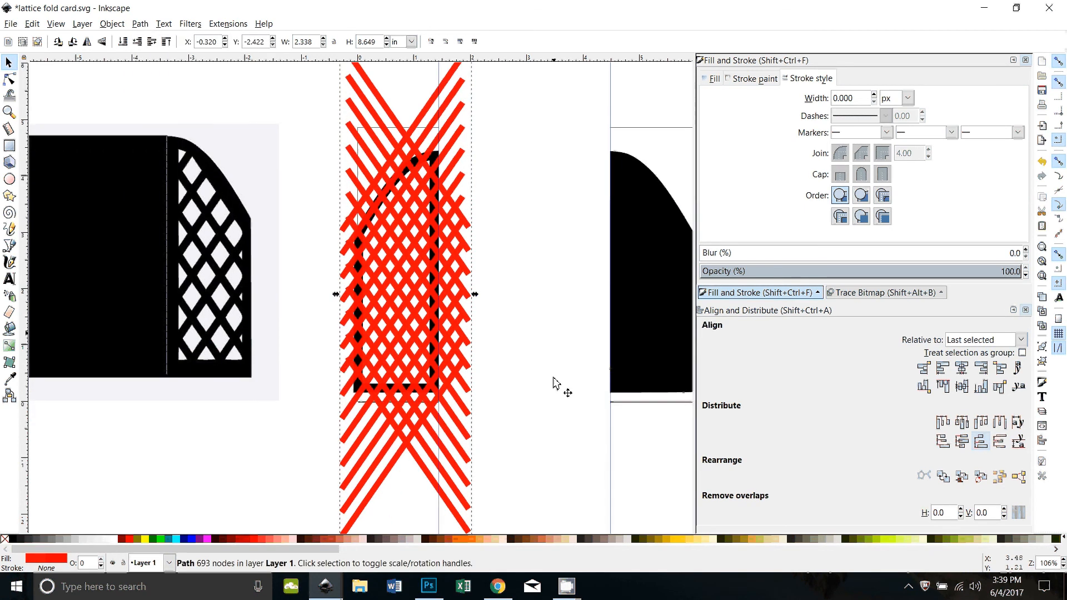
# Add the inner door panel beneath the red lattice to the selection and subtract the lattice from it with Difference
pyautogui.scroll(-4, 544, 441)
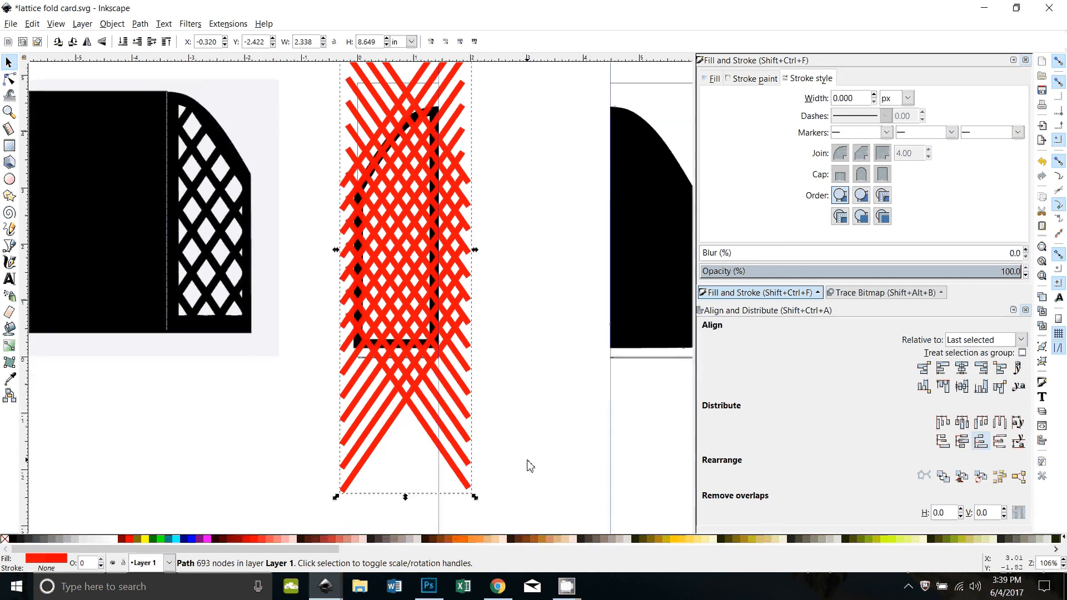
pyautogui.scroll(1, 418, 343)
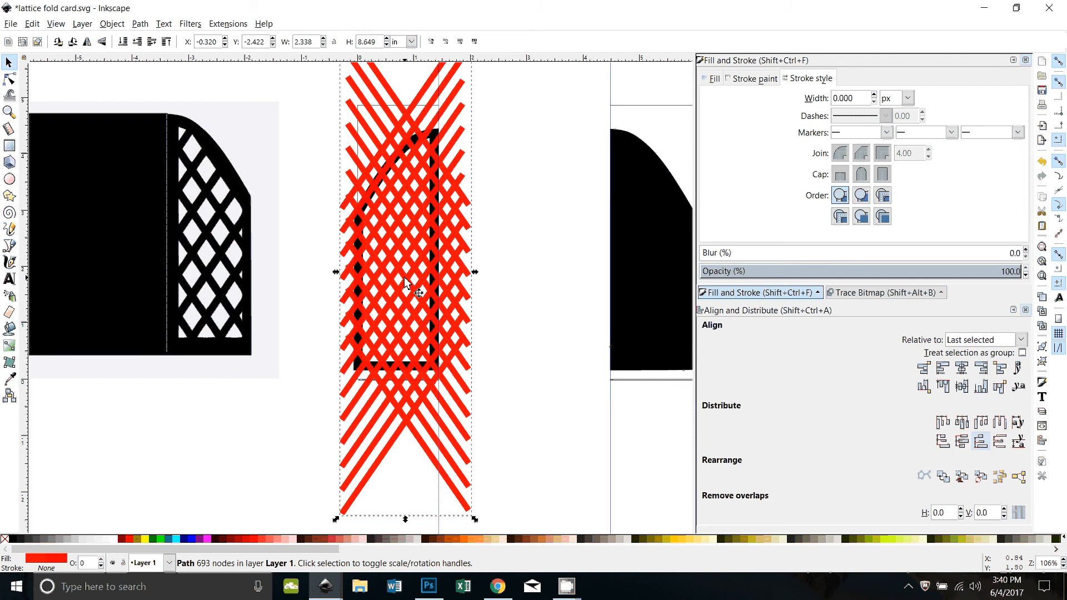
pyautogui.press('shift')
pyautogui.press('alt')
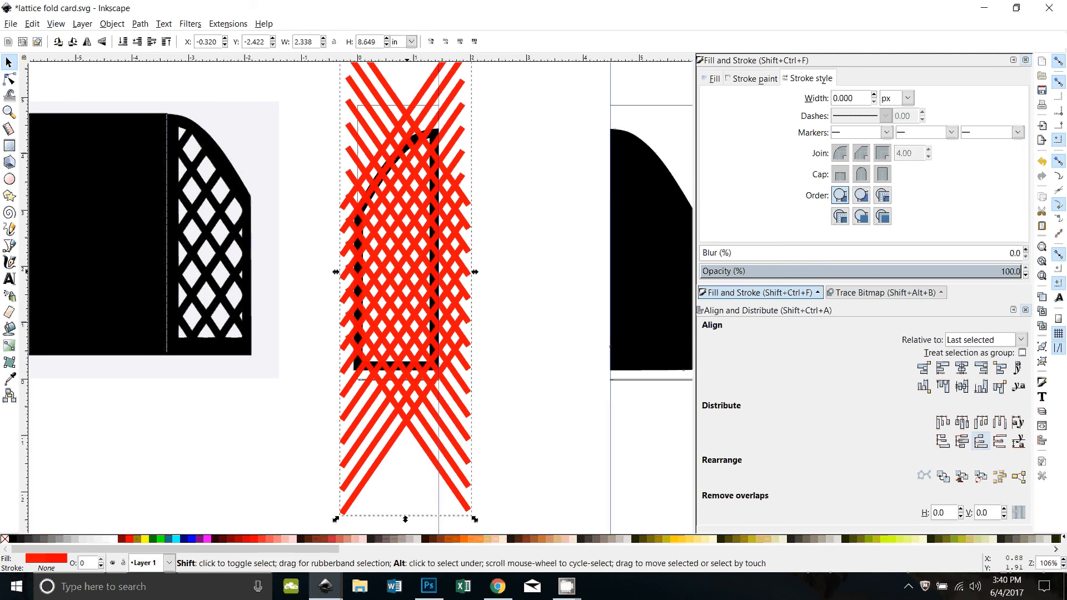
pyautogui.keyDown('alt'); pyautogui.keyDown('shift'); pyautogui.click(409, 304); pyautogui.keyUp('shift'); pyautogui.keyUp('alt')
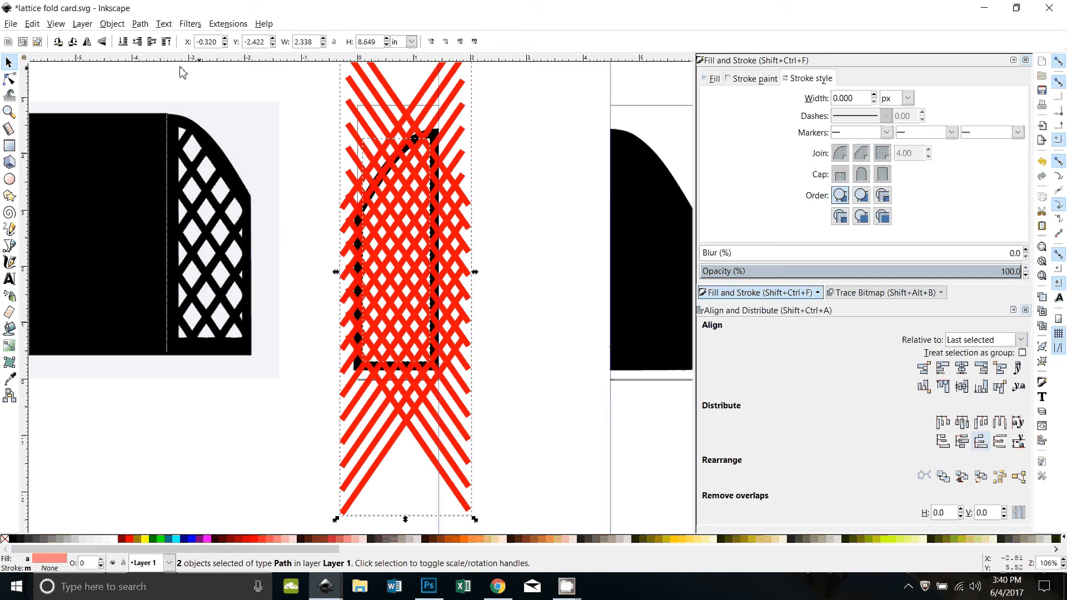
pyautogui.click(140, 24)
pyautogui.click(177, 115)
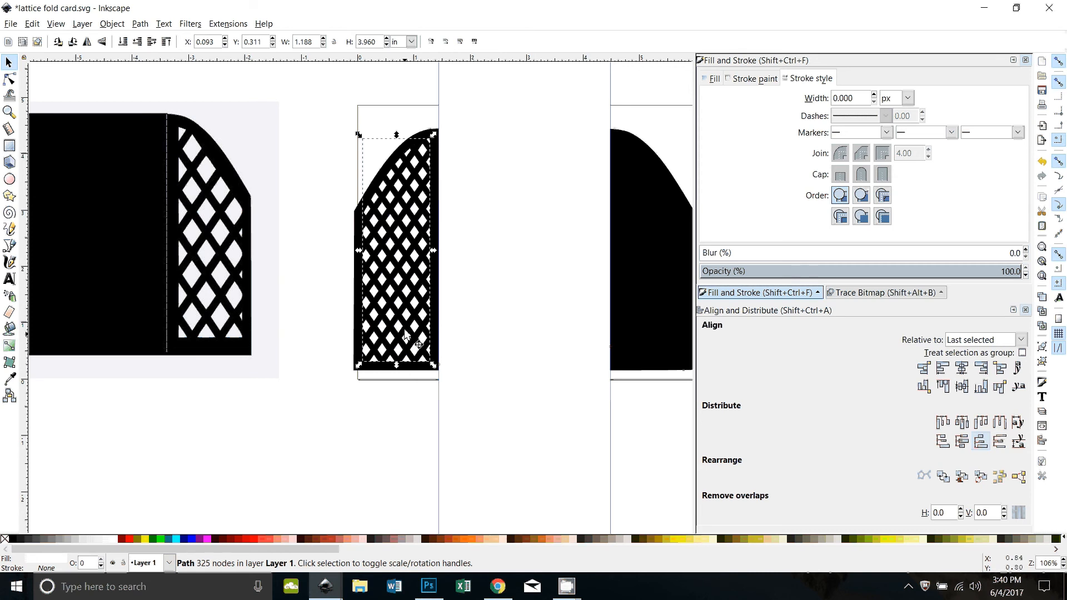
# Fill the diamond-shaped openings inside the door with yellow, keeping them in place on the door panel
pyautogui.moveTo(412, 320); pyautogui.dragTo(309, 435)
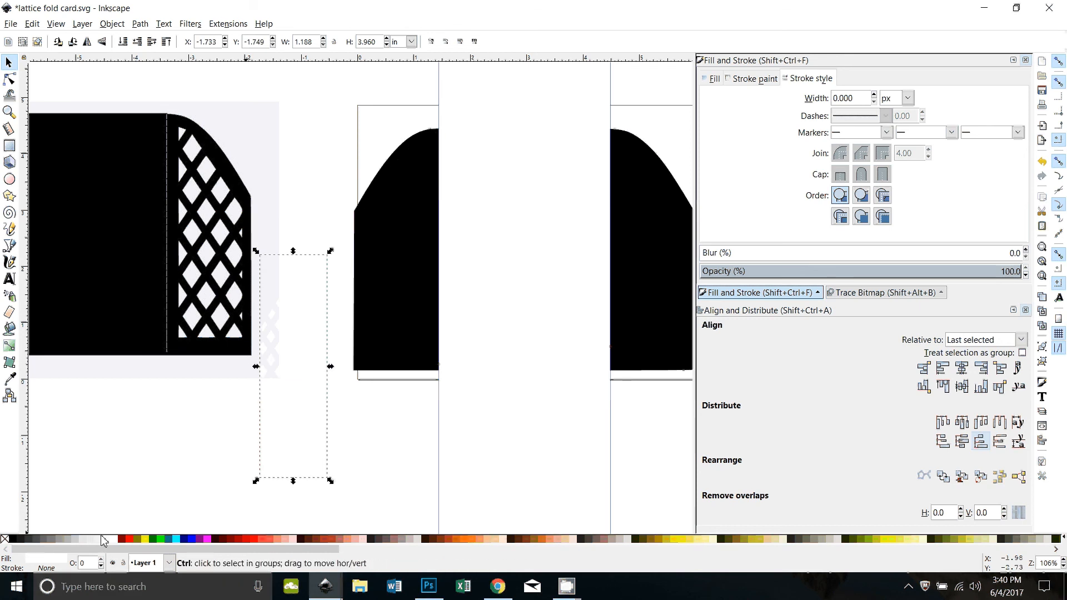
pyautogui.hotkey('ctrl', 'z')
pyautogui.click(142, 539)
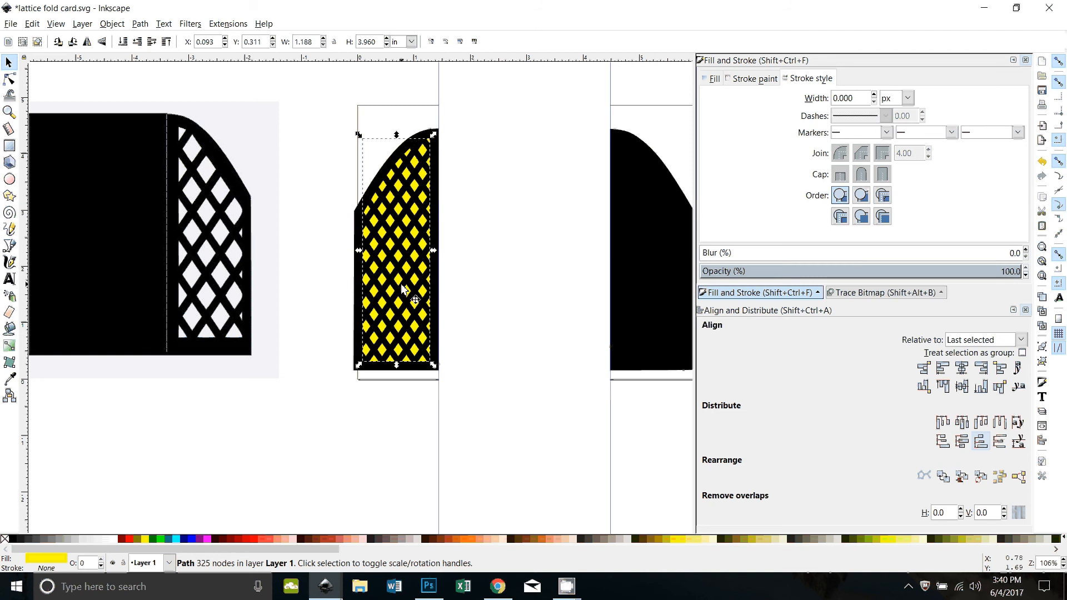
# Duplicate the yellow diamond pattern on its own and flip the copy horizontally for the opposite door
pyautogui.keyDown('shift'); pyautogui.click(382, 369); pyautogui.keyUp('shift')
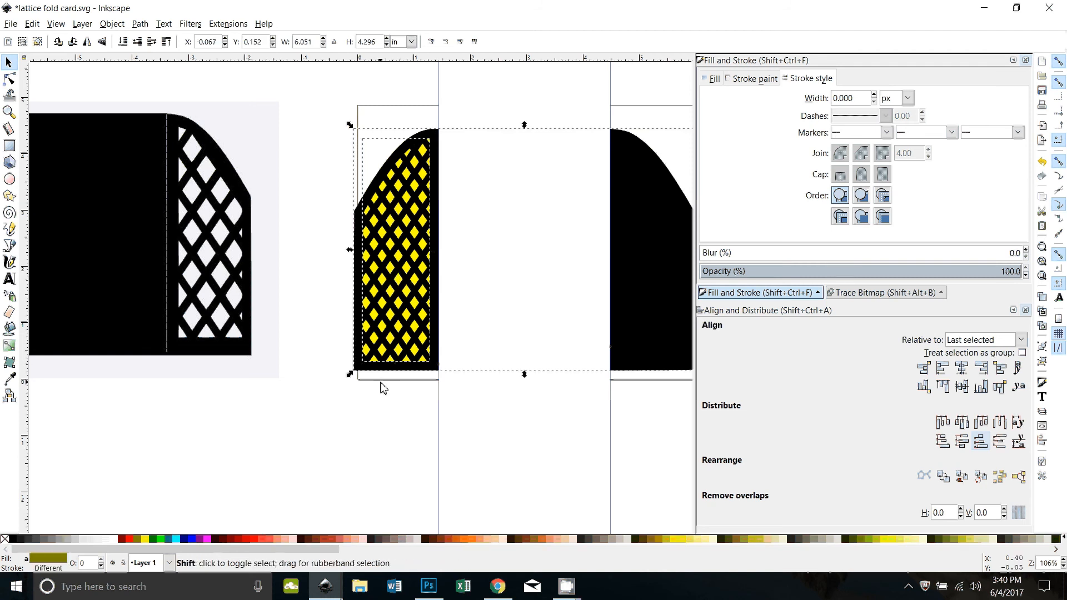
pyautogui.click(381, 383)
pyautogui.click(382, 349)
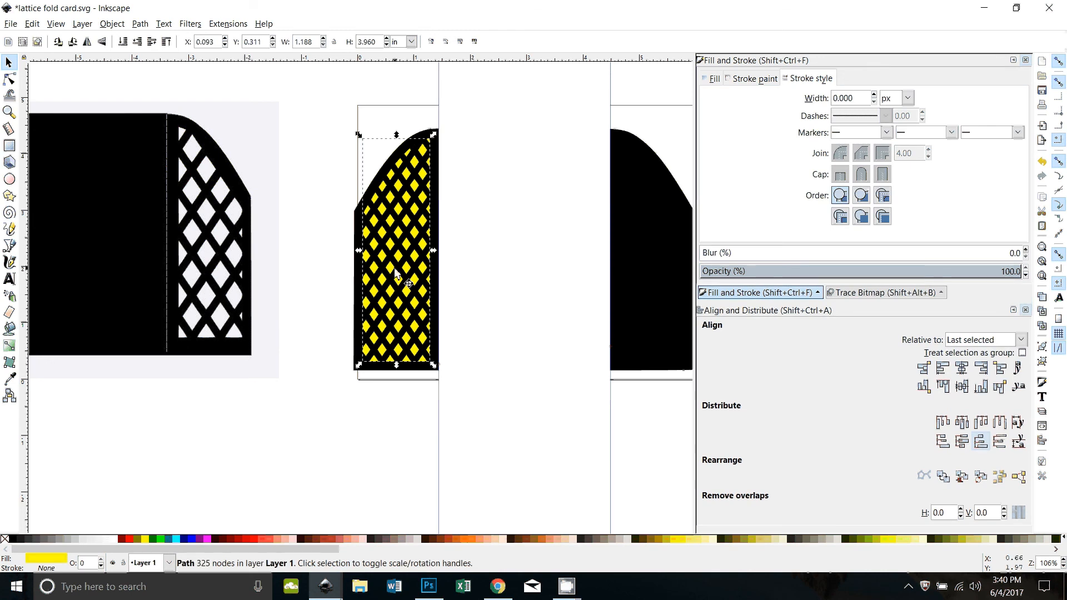
pyautogui.click(86, 45)
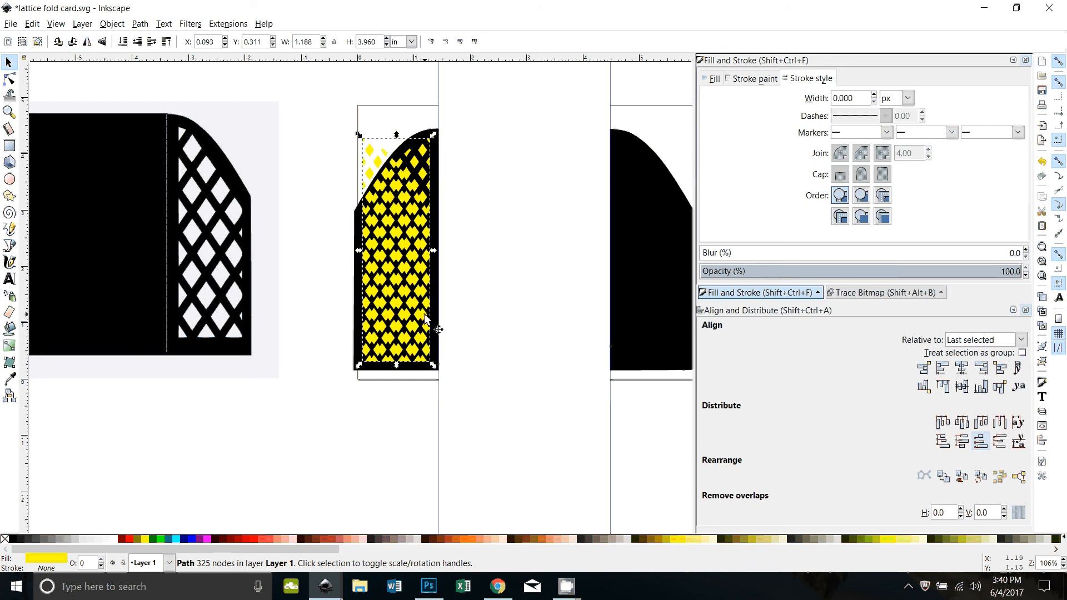
# Move the flipped yellow diamond pattern horizontally onto the right door panel, positioned at X 4.635 in
pyautogui.press('shift')
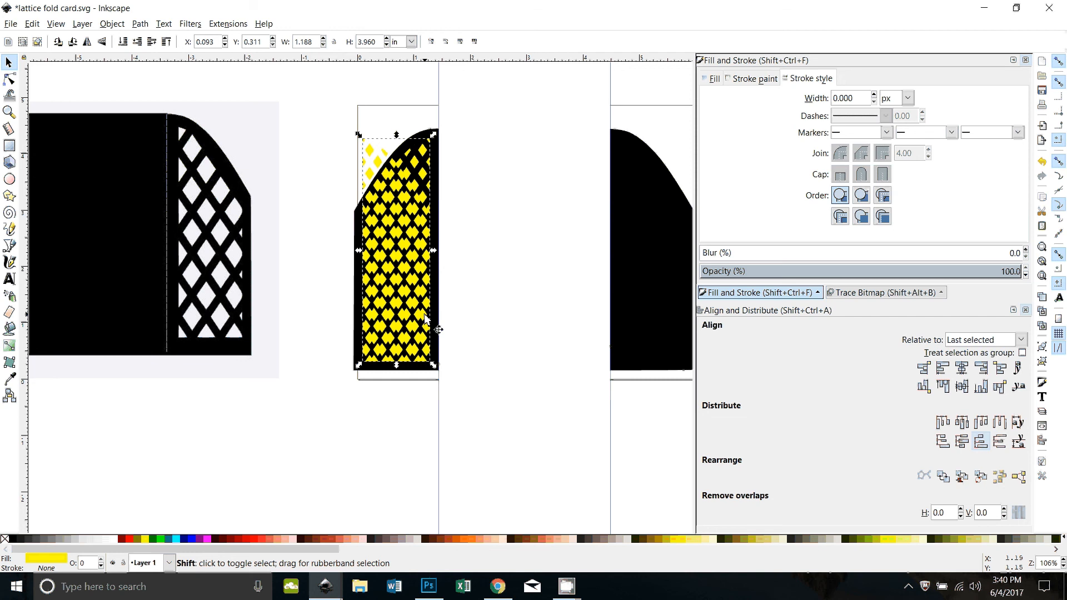
pyautogui.hotkey('shift', 'Right')
pyautogui.hotkey('shift', 'Right')
pyautogui.hotkey('shift', 'Right')
pyautogui.hotkey('shift', 'Right')
pyautogui.hotkey('shift', 'Right')
pyautogui.hotkey('shift', 'Right')
pyautogui.hotkey('shift', 'Right')
pyautogui.hotkey('shift', 'Right')
pyautogui.hotkey('shift', 'Right')
pyautogui.hotkey('shift', 'Right')
pyautogui.hotkey('shift', 'Right')
pyautogui.hotkey('shift', 'Right')
pyautogui.hotkey('shift', 'Right')
pyautogui.hotkey('shift', 'Right')
pyautogui.hotkey('shift', 'Right')
pyautogui.hotkey('shift', 'Right')
pyautogui.hotkey('shift', 'Right')
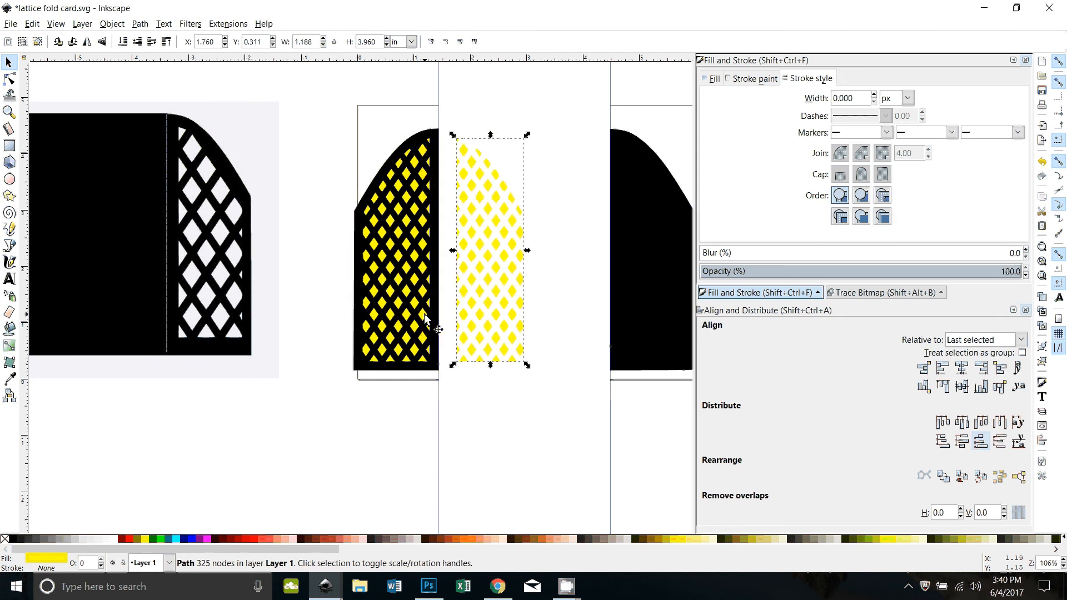
pyautogui.hotkey('shift', 'Right')
pyautogui.hotkey('shift', 'Right')
pyautogui.hotkey('shift', 'Right')
pyautogui.hotkey('shift', 'Right')
pyautogui.hotkey('shift', 'Right')
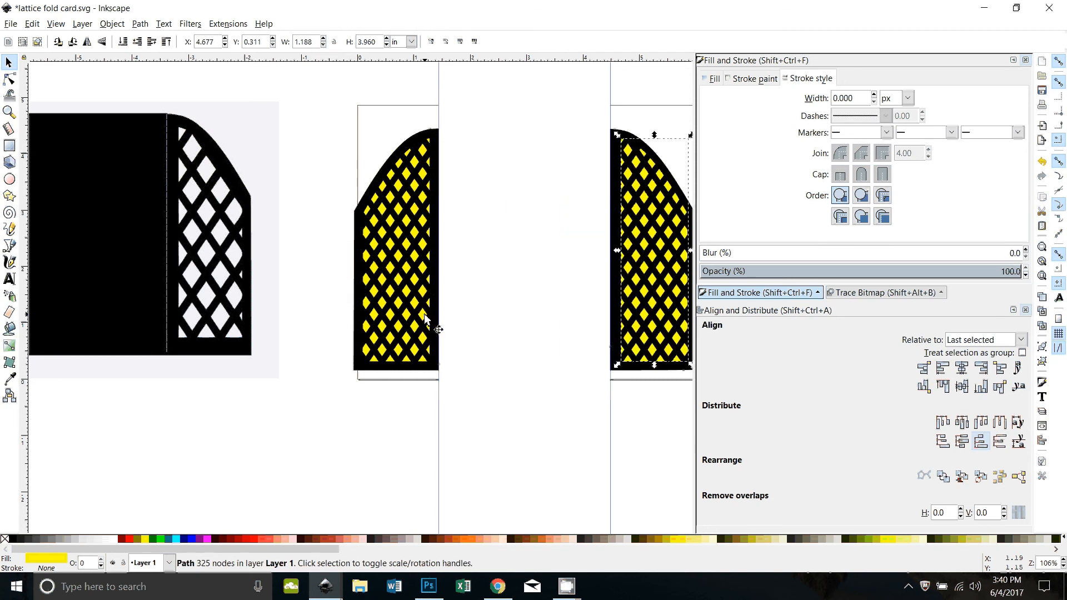
pyautogui.moveTo(630, 391); pyautogui.dragTo(551, 419)
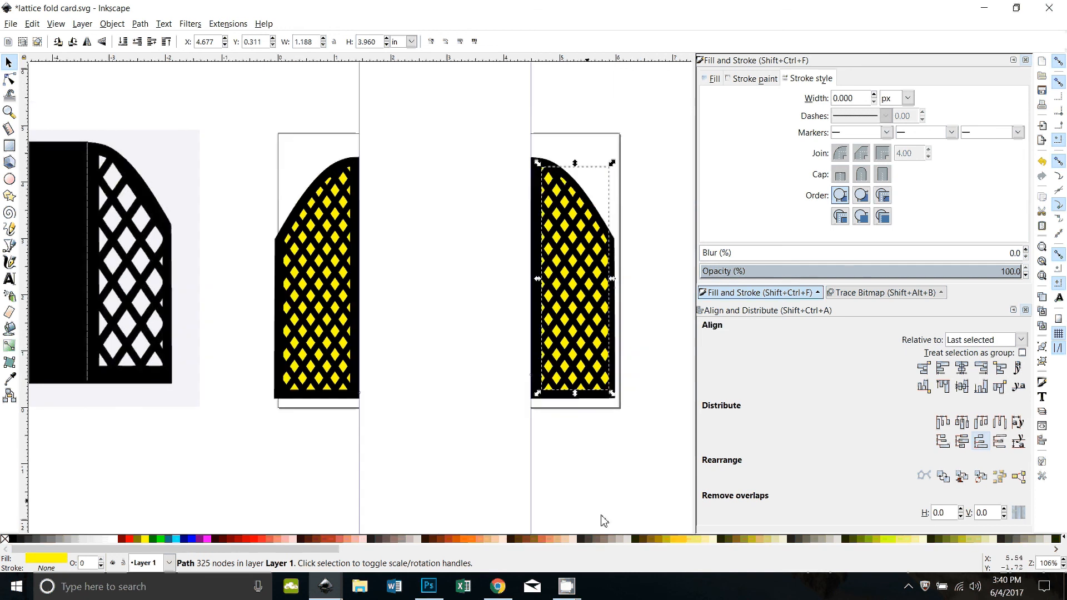
pyautogui.press('Left')
pyautogui.press('Left')
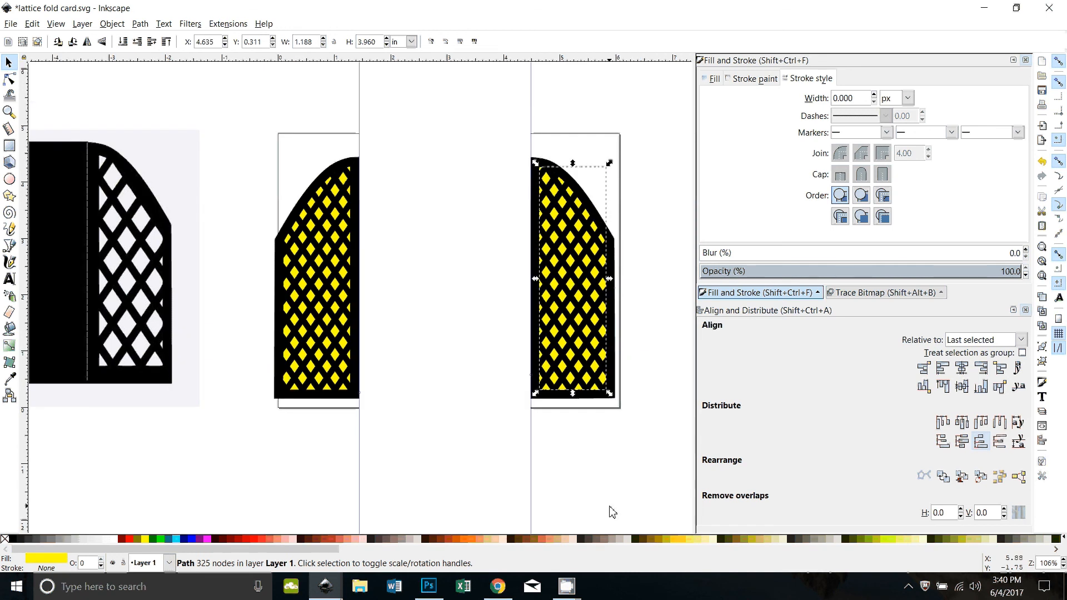
pyautogui.click(317, 493)
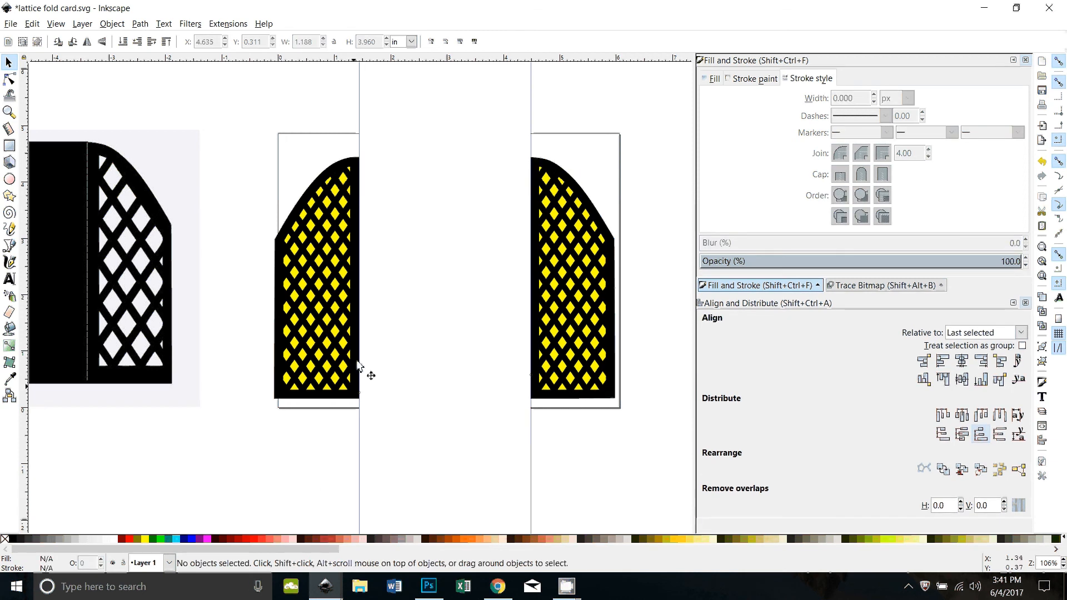
# Select the yellow diamond patterns on both door panels and union them into a single path
pyautogui.click(344, 314)
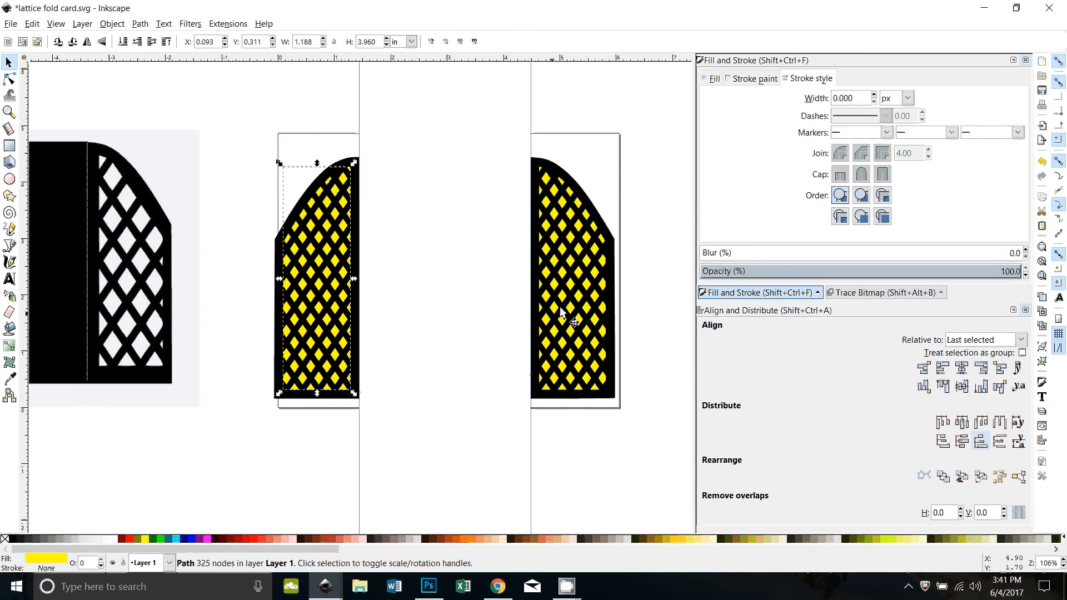
pyautogui.keyDown('shift'); pyautogui.click(558, 304); pyautogui.keyUp('shift')
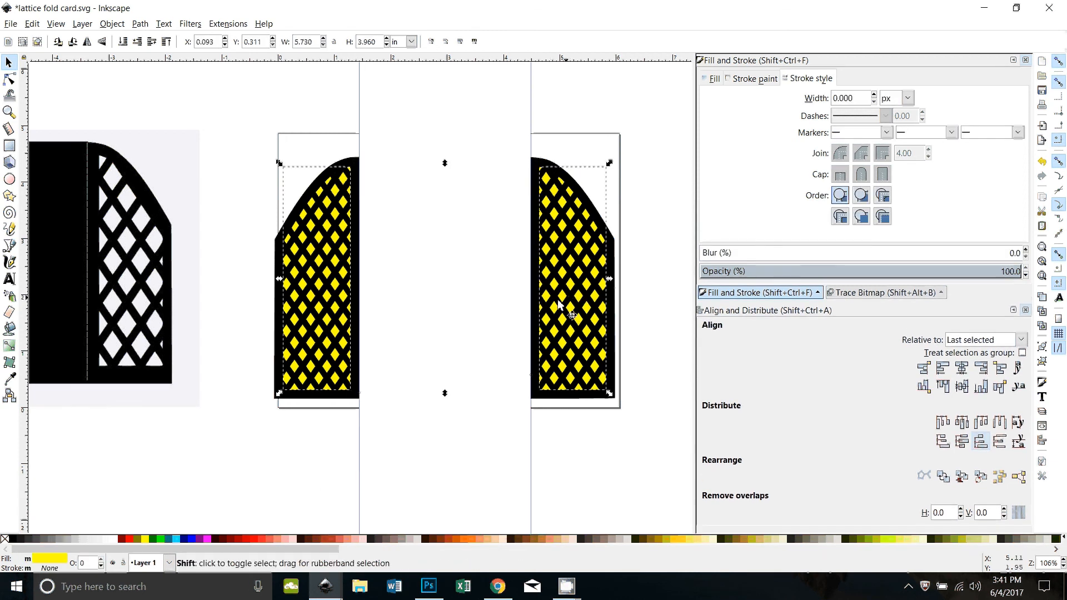
pyautogui.click(145, 24)
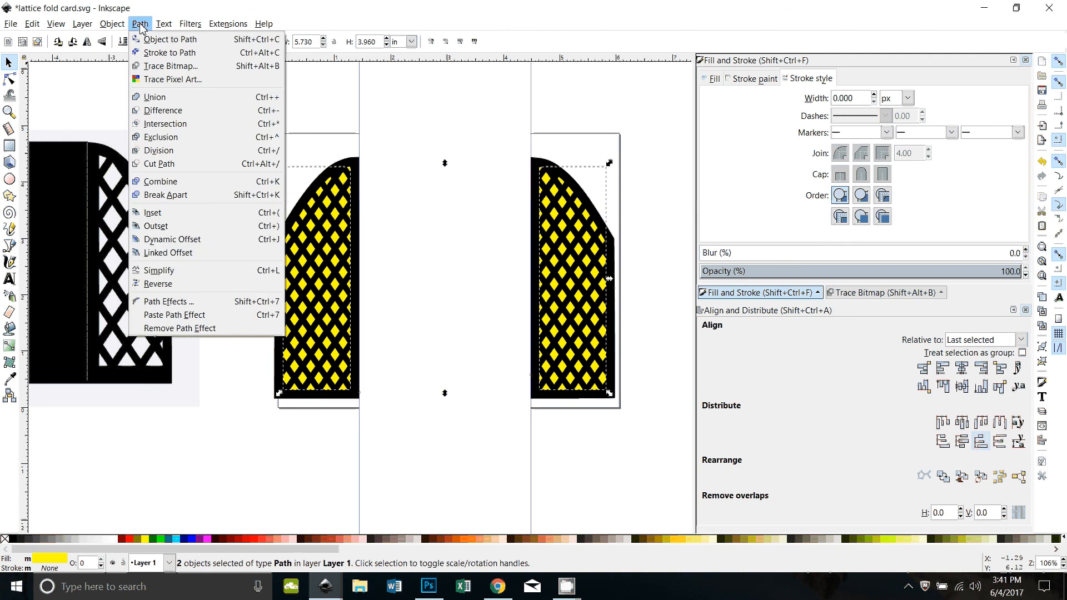
pyautogui.click(160, 99)
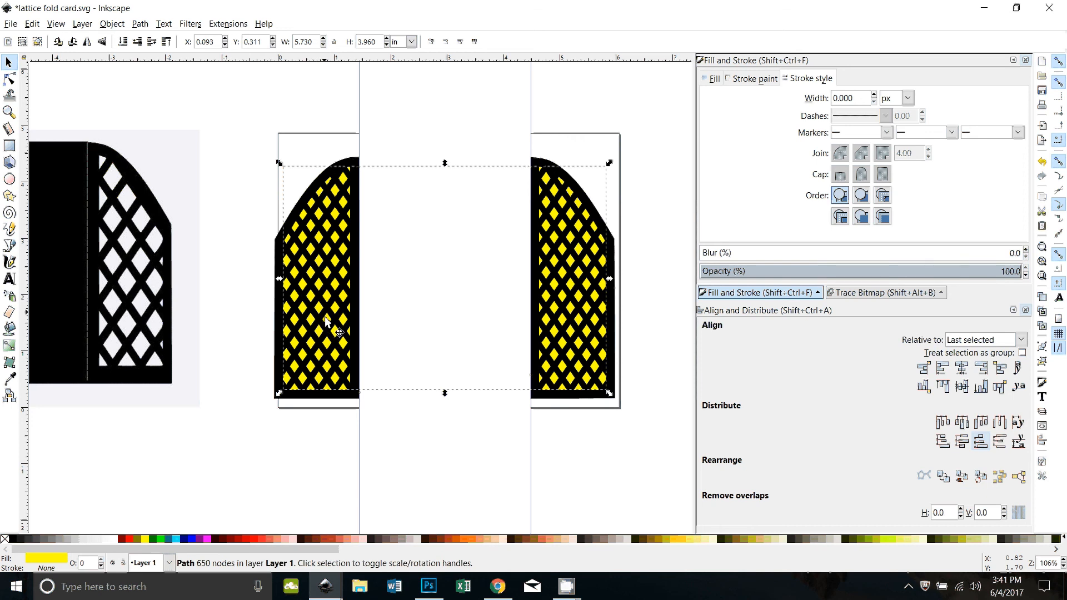
# Add the black card shape to the selection and cut the yellow diamonds out of it with Difference
pyautogui.keyDown('shift'); pyautogui.click(347, 164); pyautogui.keyUp('shift')
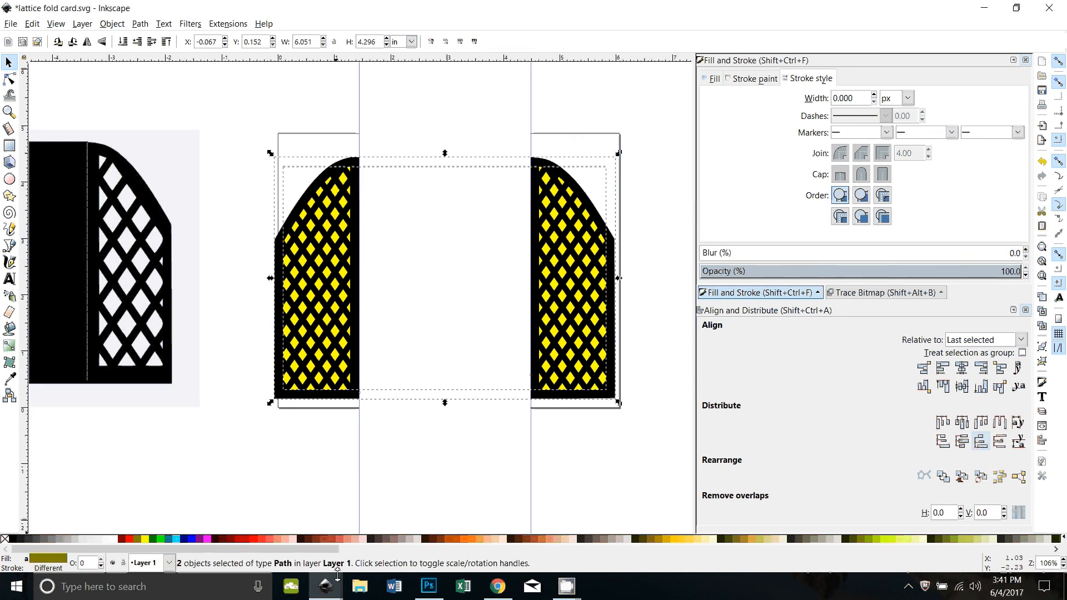
pyautogui.click(140, 23)
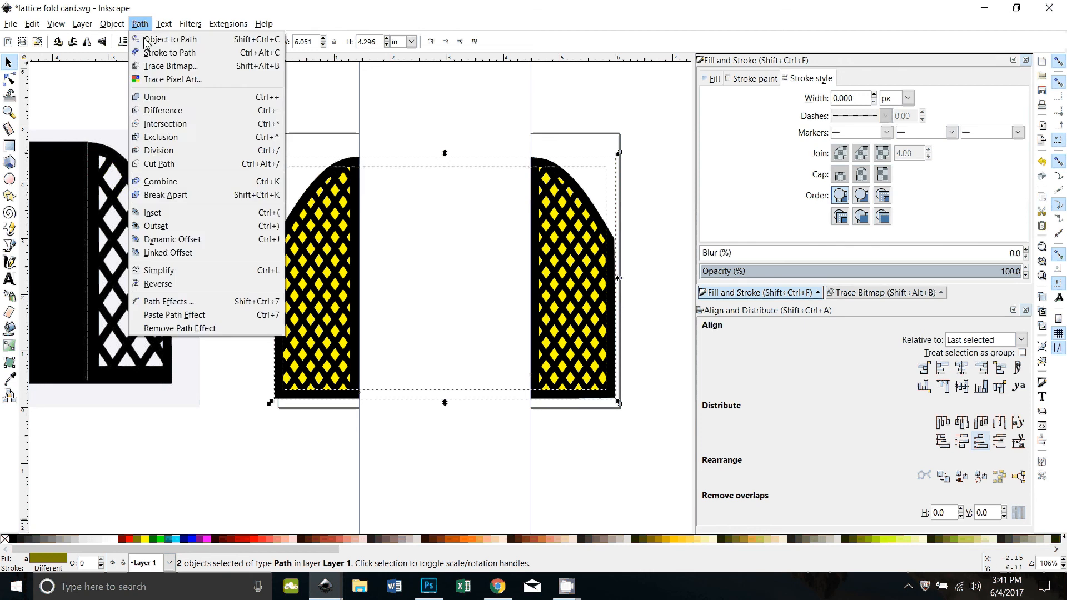
pyautogui.click(160, 110)
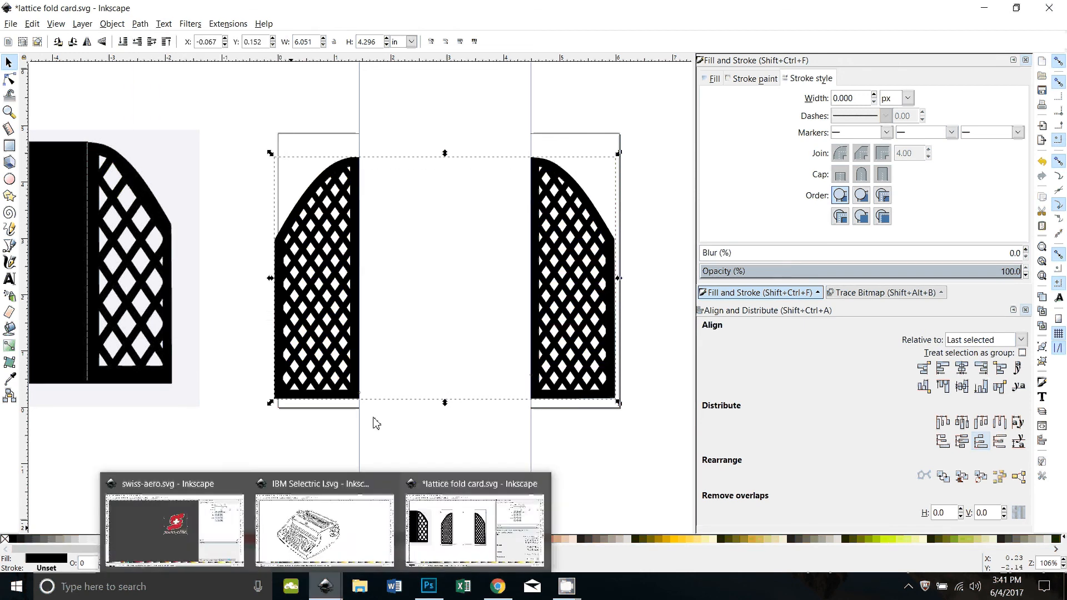
# Move the white rectangle off the card's centre panel and delete it
pyautogui.click(447, 262)
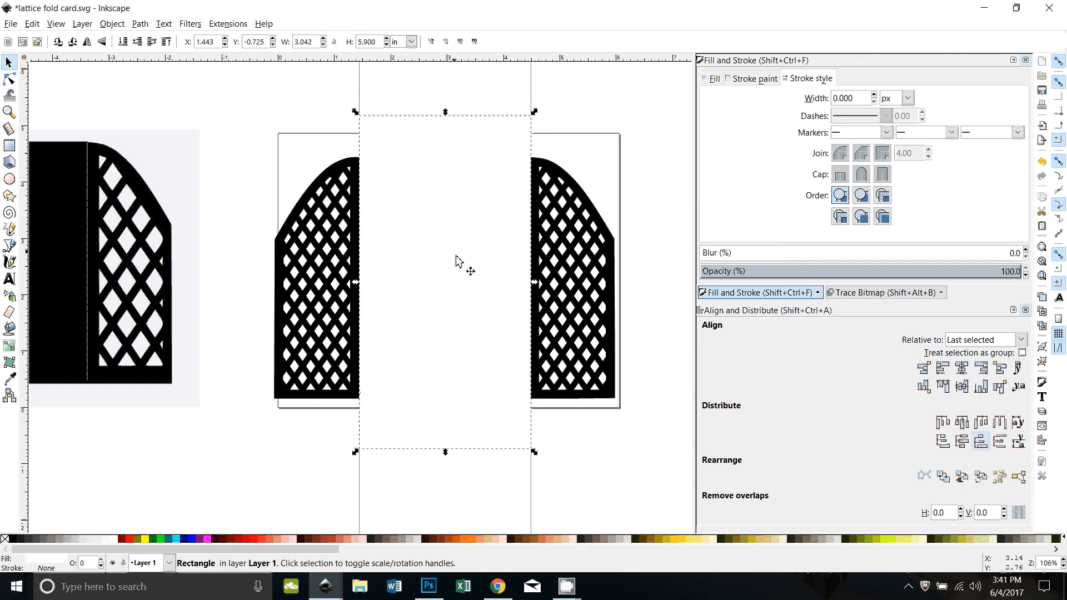
pyautogui.moveTo(467, 269); pyautogui.dragTo(373, 347)
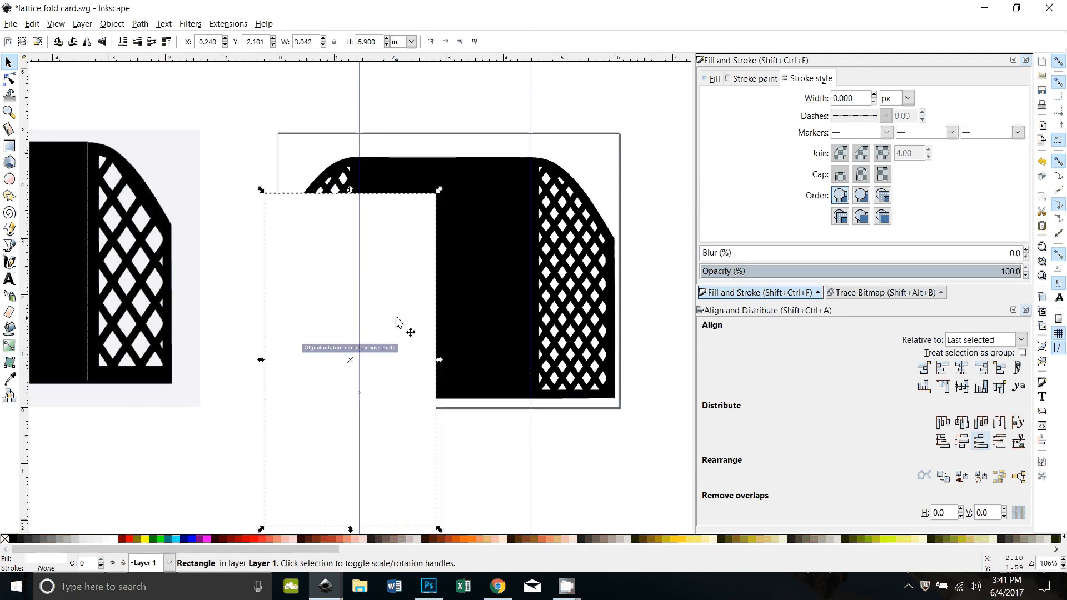
pyautogui.press('Delete')
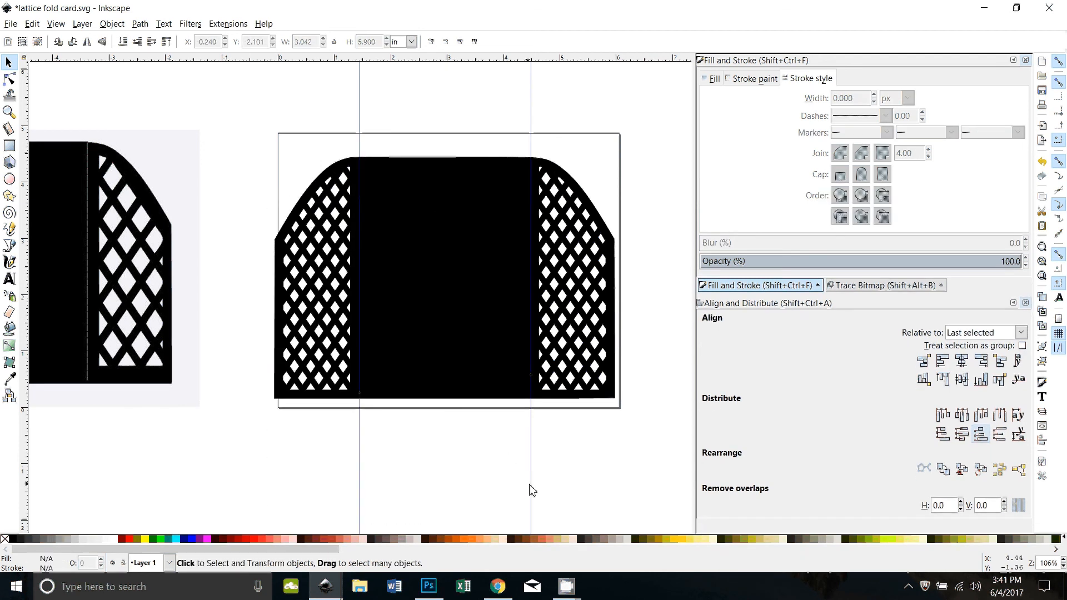
# Draw a straight vertical red fold line about 4.65 in long on the left guide, spanning the card's full height
pyautogui.moveTo(528, 485); pyautogui.dragTo(441, 475)
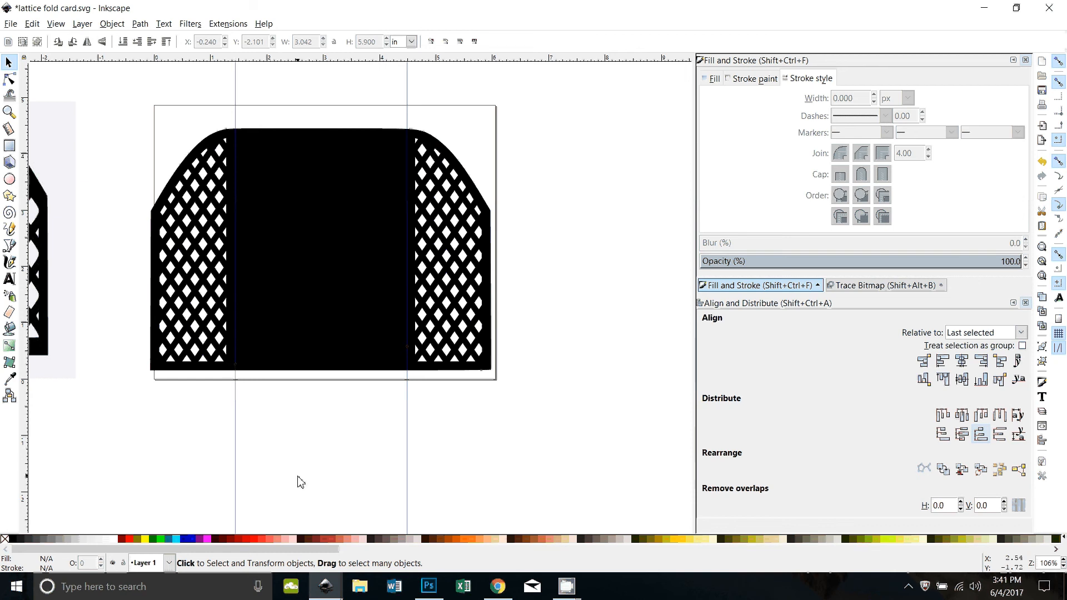
pyautogui.click(15, 250)
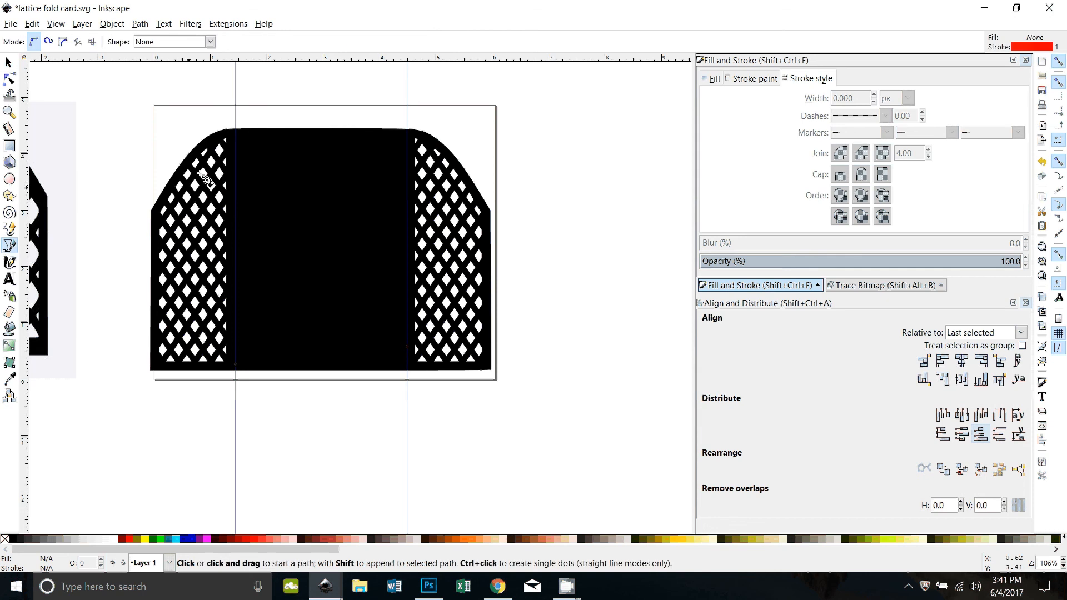
pyautogui.click(236, 122)
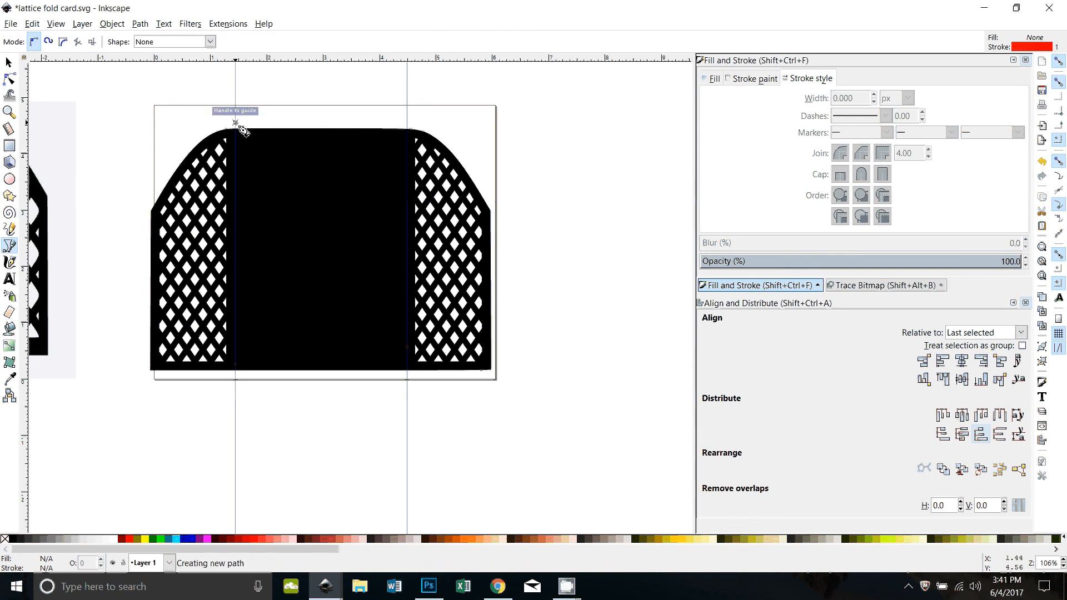
pyautogui.click(236, 383)
pyautogui.press('Return')
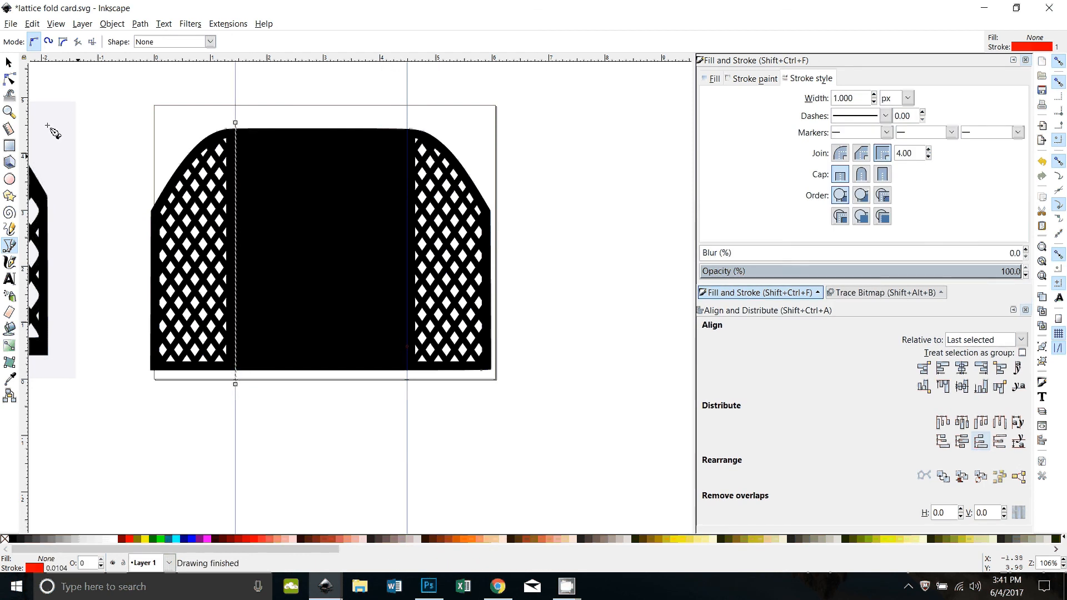
# Duplicate the red fold line and move the copy horizontally onto the right guide at X 4.480 in
pyautogui.click(9, 63)
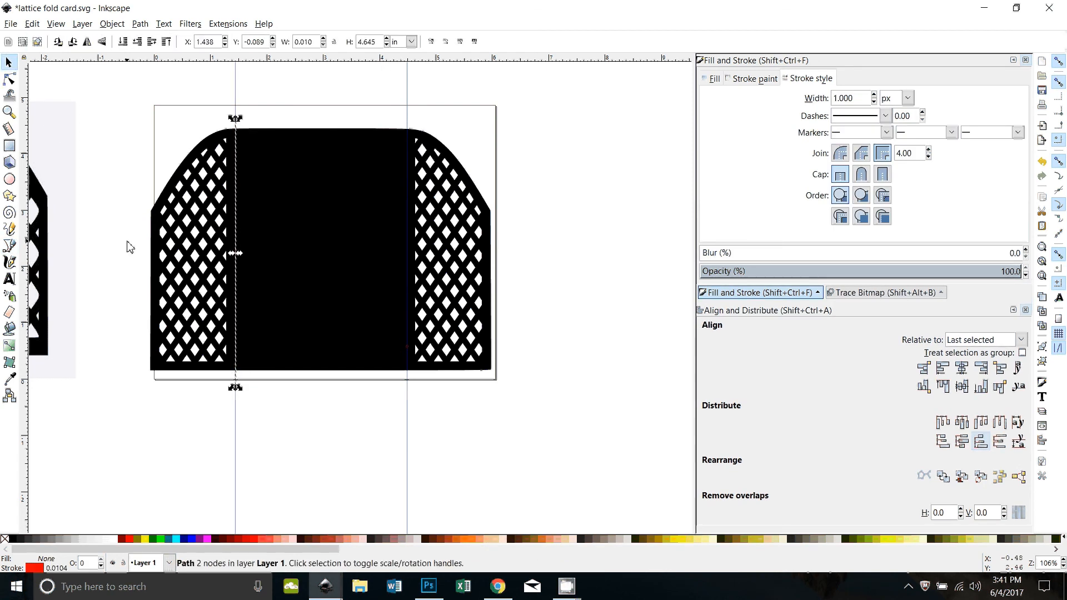
pyautogui.hotkey('shift', 'Right')
pyautogui.hotkey('shift', 'Right')
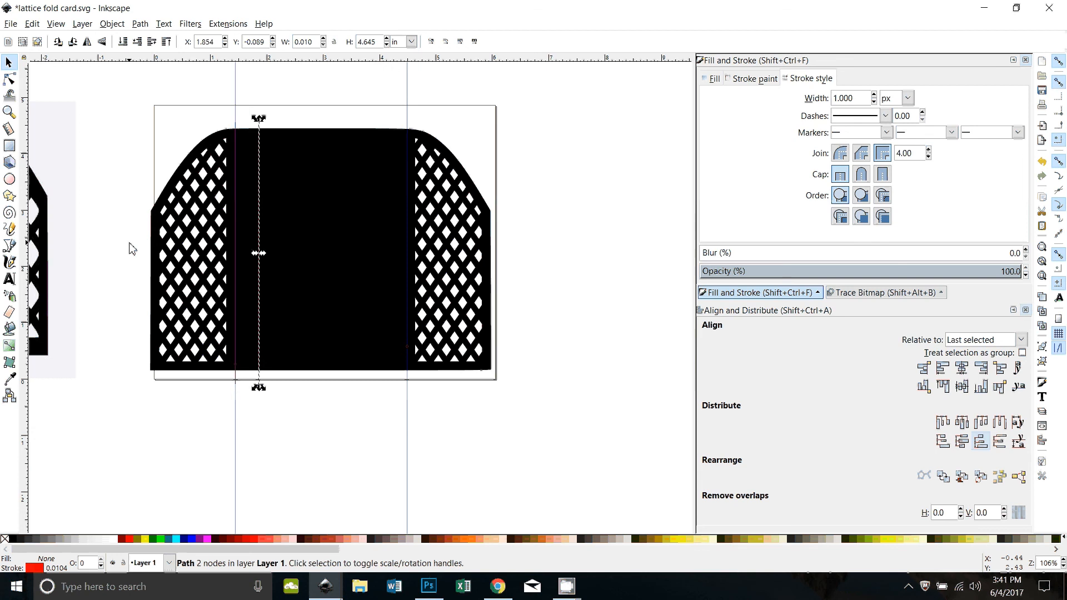
pyautogui.hotkey('shift', 'Right')
pyautogui.hotkey('shift', 'Right')
pyautogui.hotkey('shift', 'Right')
pyautogui.hotkey('shift', 'Right')
pyautogui.hotkey('shift', 'Right')
pyautogui.hotkey('shift', 'Right')
pyautogui.hotkey('shift', 'Right')
pyautogui.hotkey('shift', 'Right')
pyautogui.hotkey('shift', 'Right')
pyautogui.hotkey('shift', 'Right')
pyautogui.hotkey('shift', 'Right')
pyautogui.hotkey('shift', 'Right')
pyautogui.hotkey('shift', 'Right')
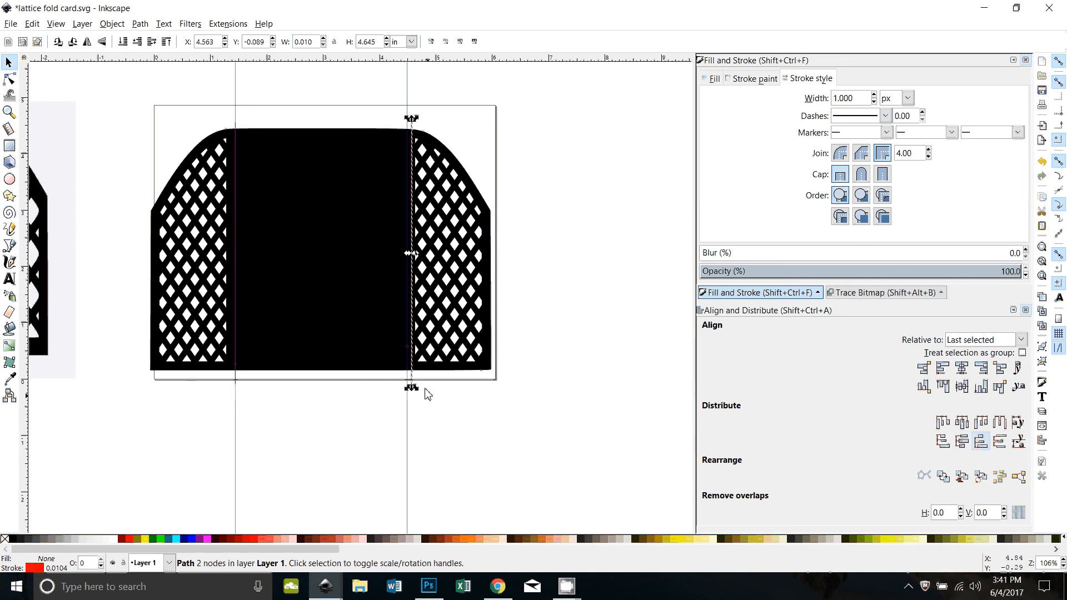
pyautogui.moveTo(410, 379); pyautogui.dragTo(398, 382)
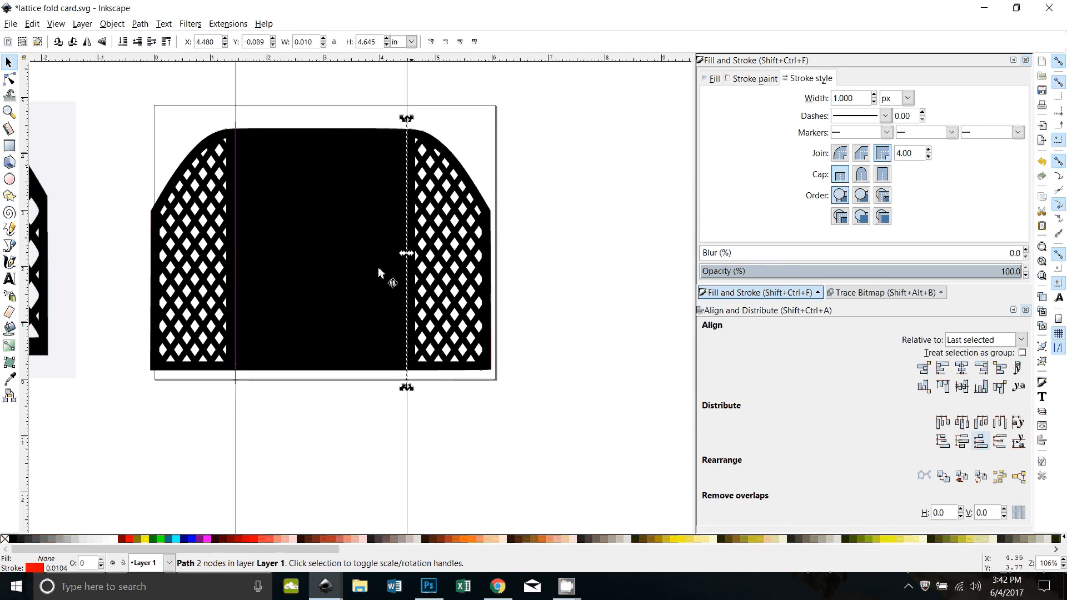
pyautogui.click(313, 447)
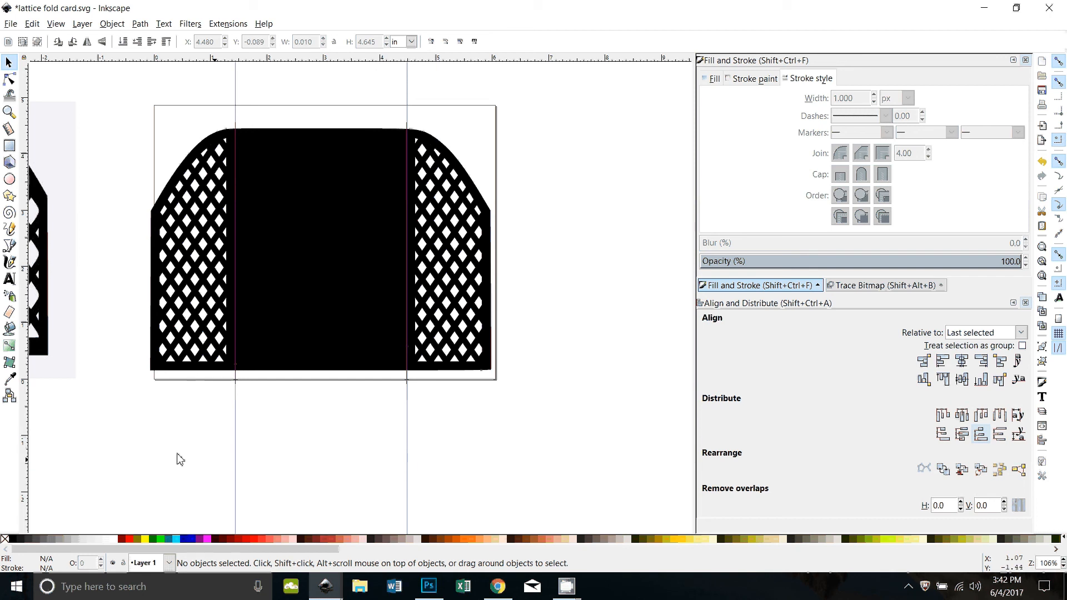
# Delete the embedded reference bitmap beside the finished card
pyautogui.click(61, 311)
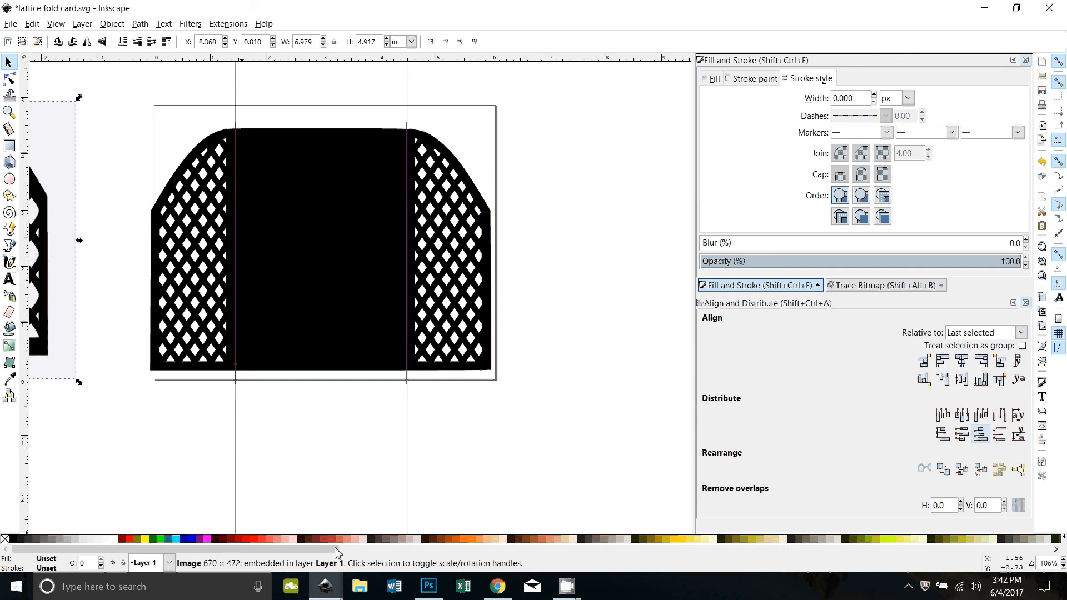
pyautogui.moveTo(195, 461); pyautogui.dragTo(431, 472)
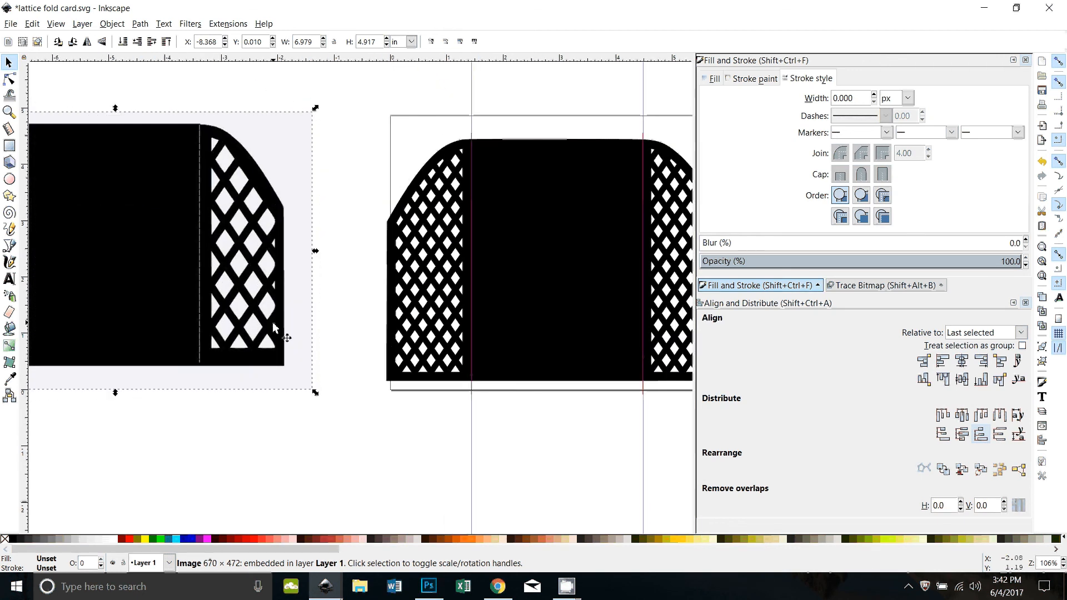
pyautogui.press('Delete')
pyautogui.moveTo(575, 473); pyautogui.dragTo(397, 469)
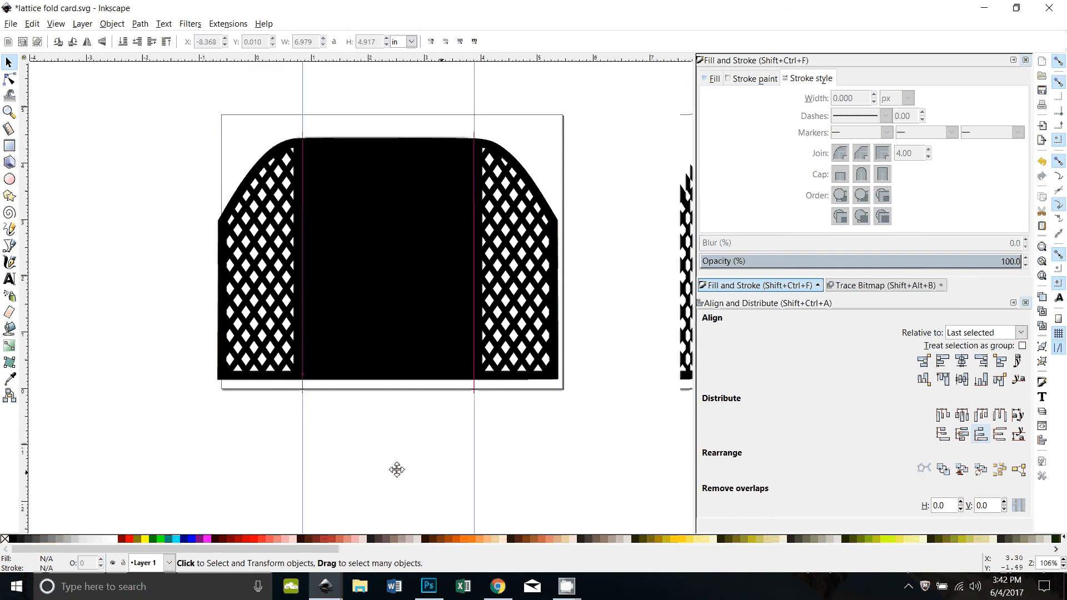
# Select the card with both fold lines and resize the page to fit the selection
pyautogui.moveTo(174, 83); pyautogui.dragTo(597, 458)
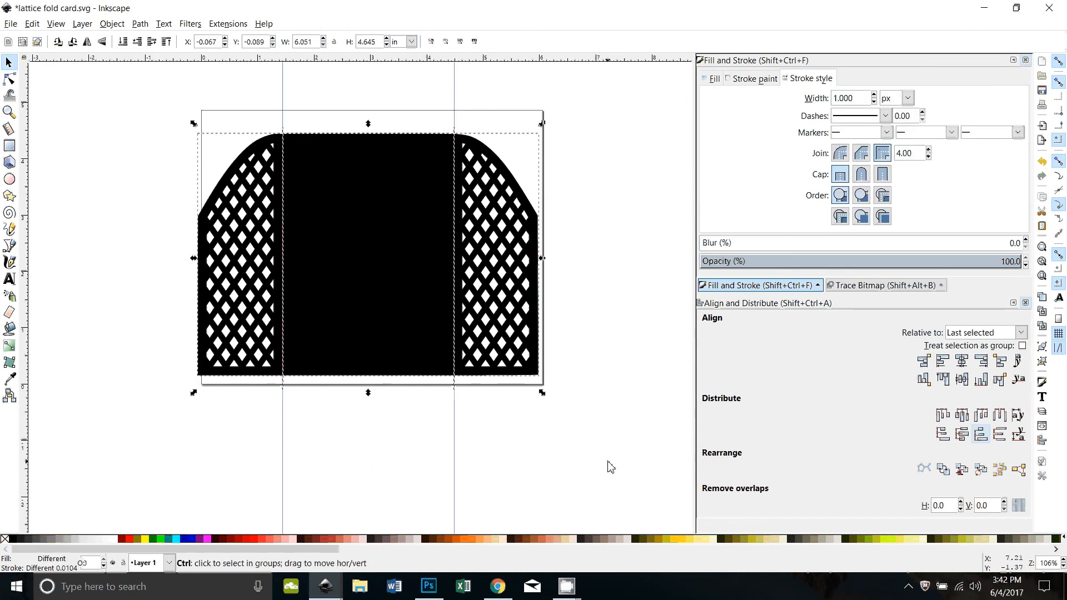
pyautogui.hotkey('ctrl', 'shift', 'r')
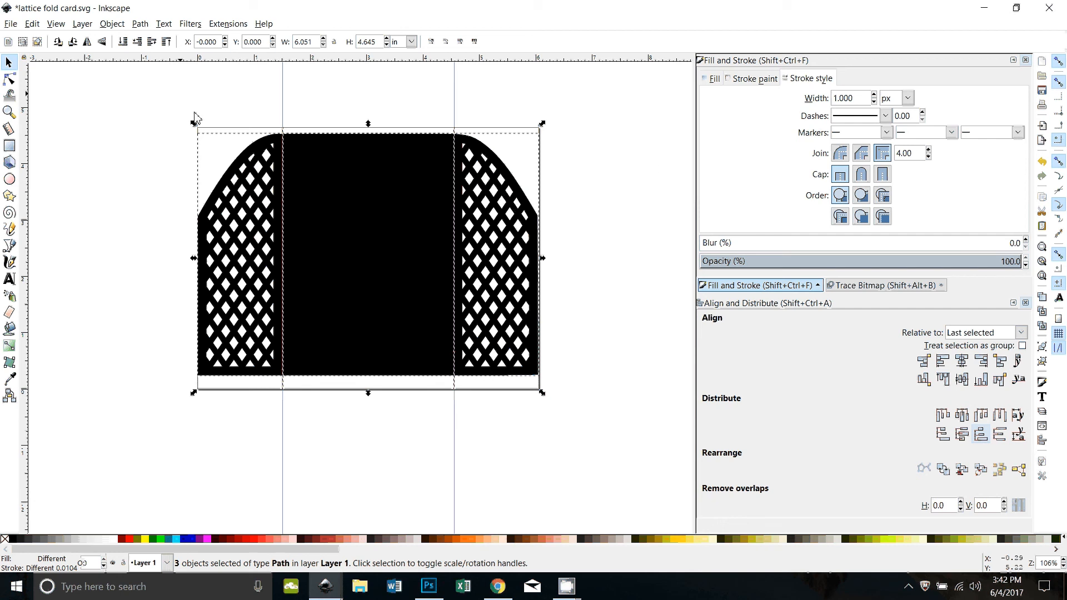
pyautogui.click(287, 462)
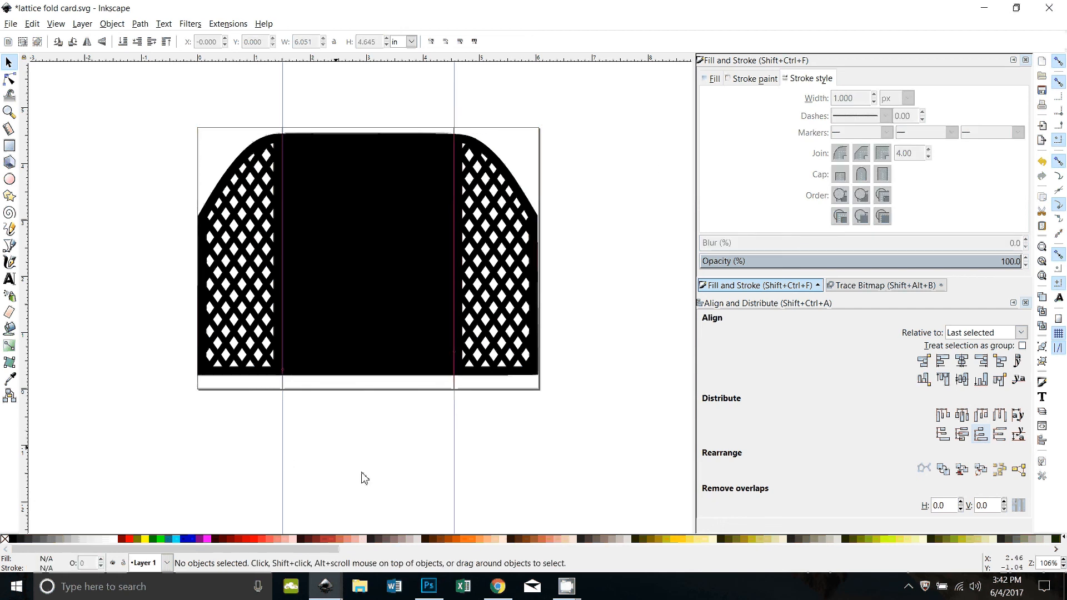